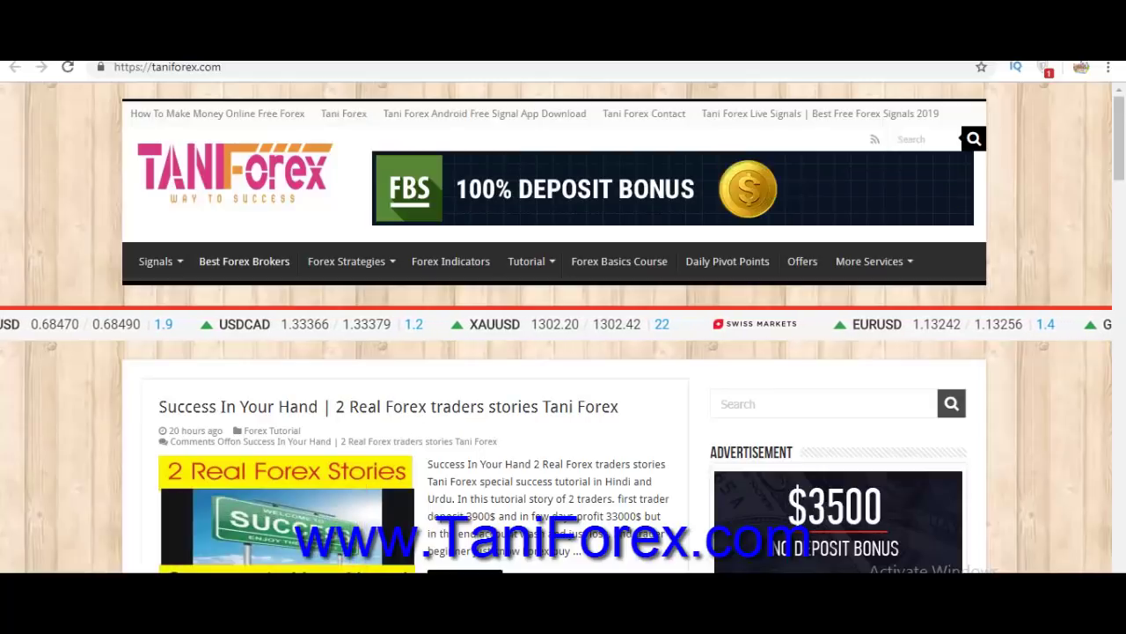
# Reload the Tani Forex home page to show its latest posts and broker offers.
pyautogui.press('F5')
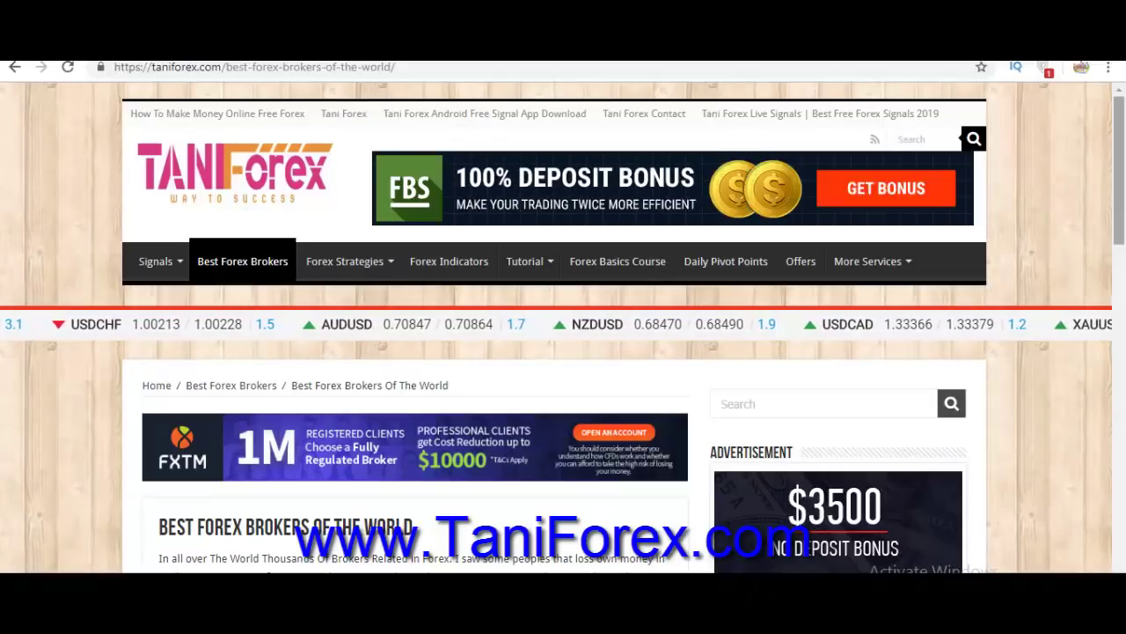
# Follow the Low Spread Pakistan & India broker link to OctaFX signup, opening a new tab.
pyautogui.scroll(-4, 563, 328)
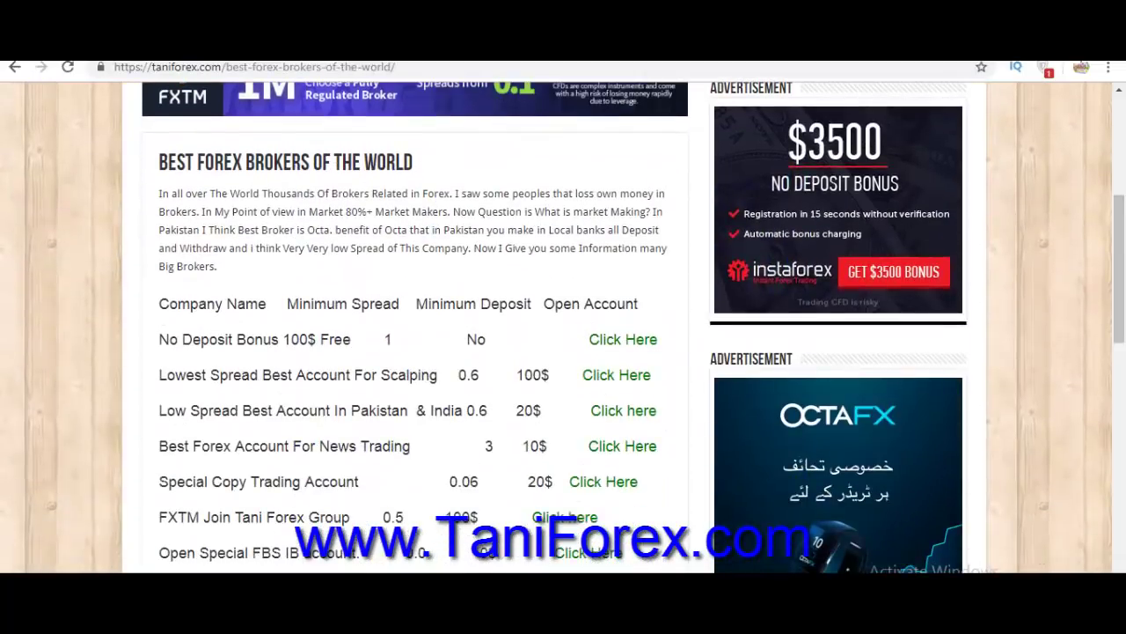
pyautogui.moveTo(159, 410); pyautogui.dragTo(471, 446)
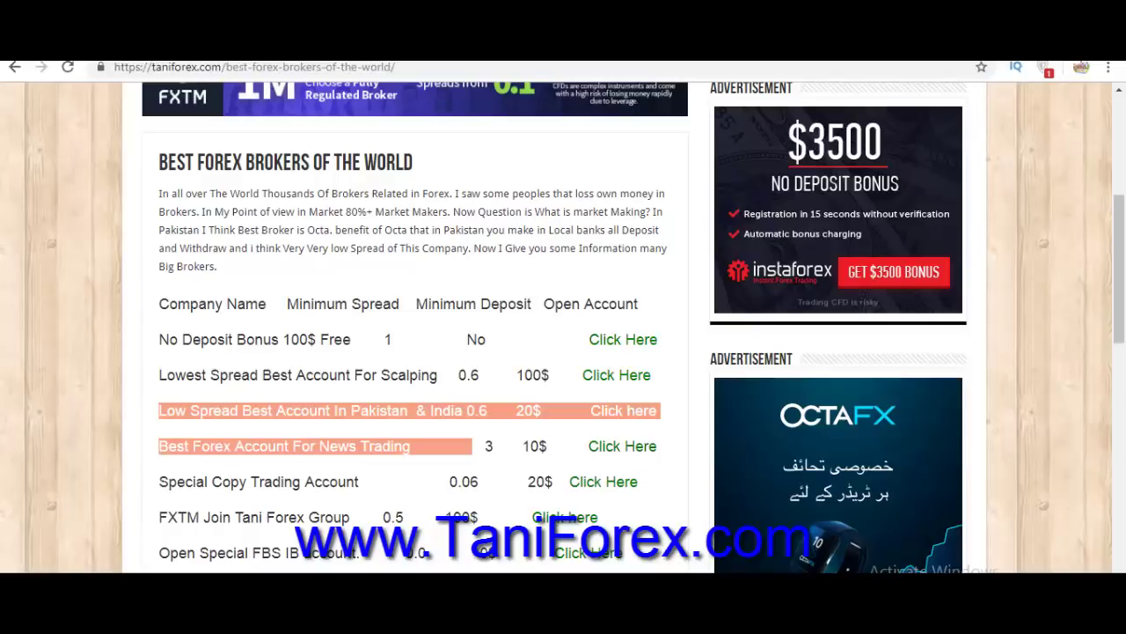
pyautogui.click(622, 411)
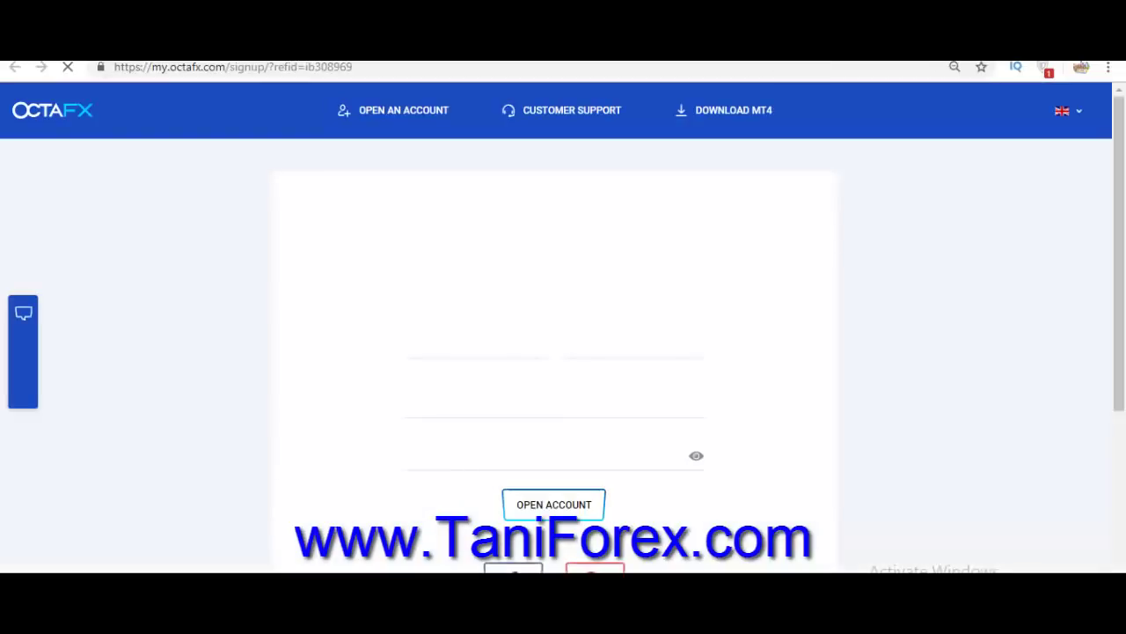
pyautogui.hotkey('ctrl', 't')
# Search Google for '10 mints email' and open the 10 Minute Mail site.
pyautogui.write('10 mi')
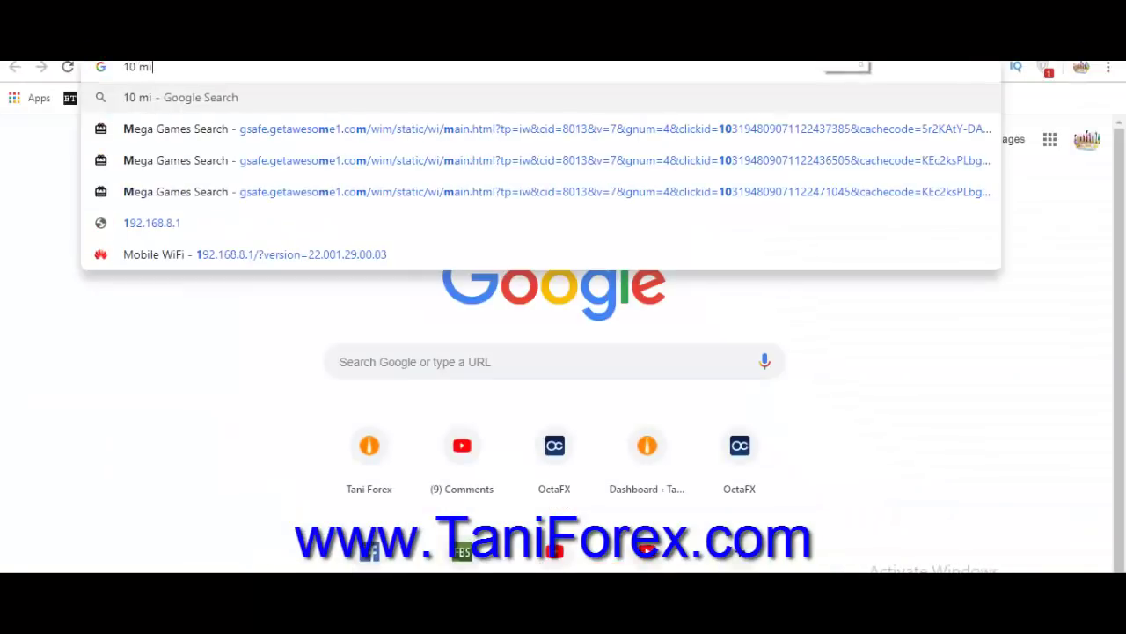
pyautogui.write('nts email')
pyautogui.press('Return')
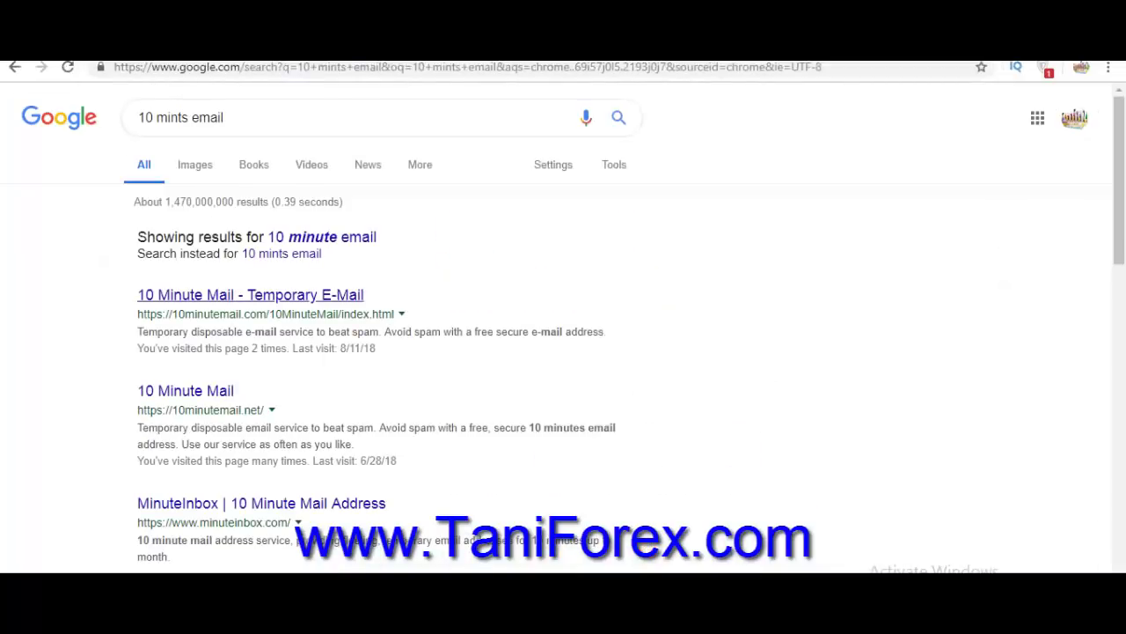
pyautogui.click(250, 295)
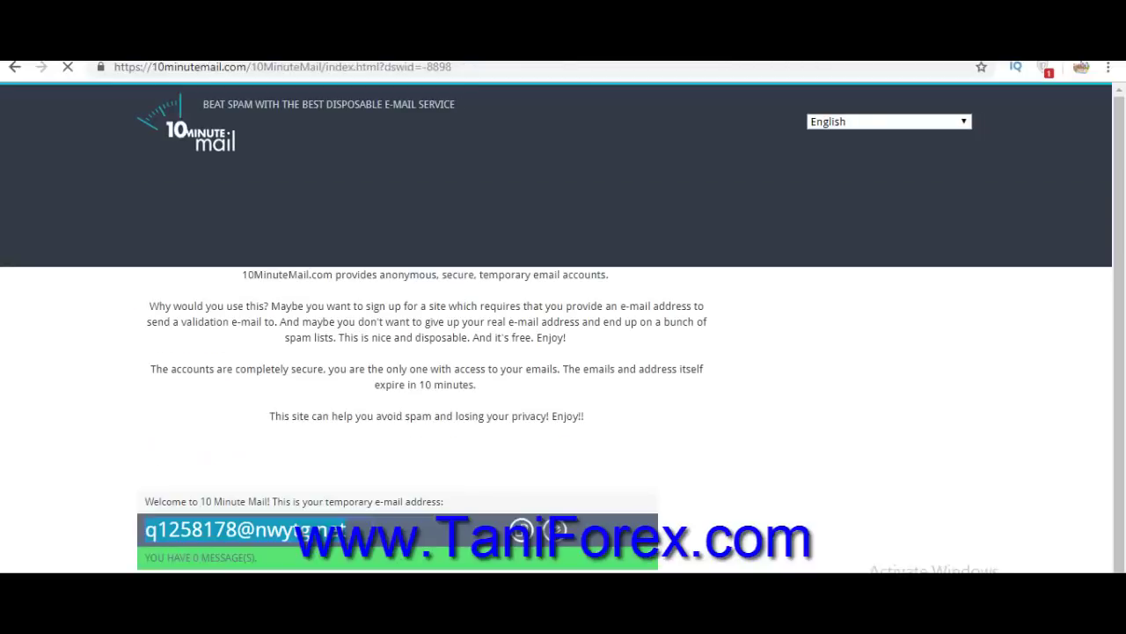
# Copy the generated temporary e-mail address.
pyautogui.scroll(-2, 563, 352)
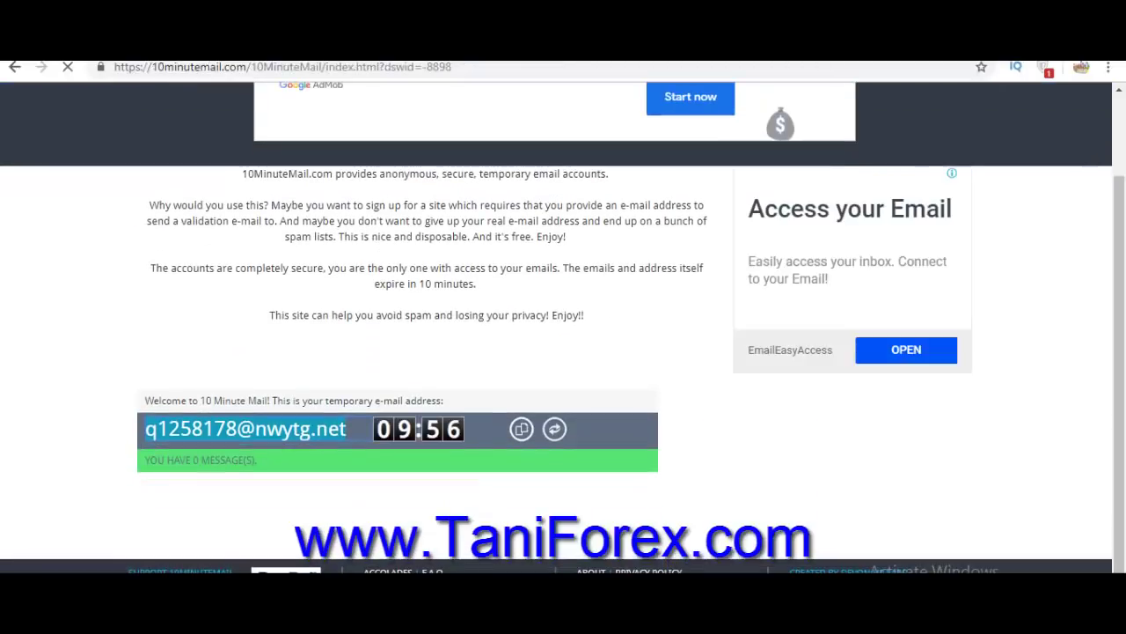
pyautogui.rightClick(341, 431)
pyautogui.click(367, 444)
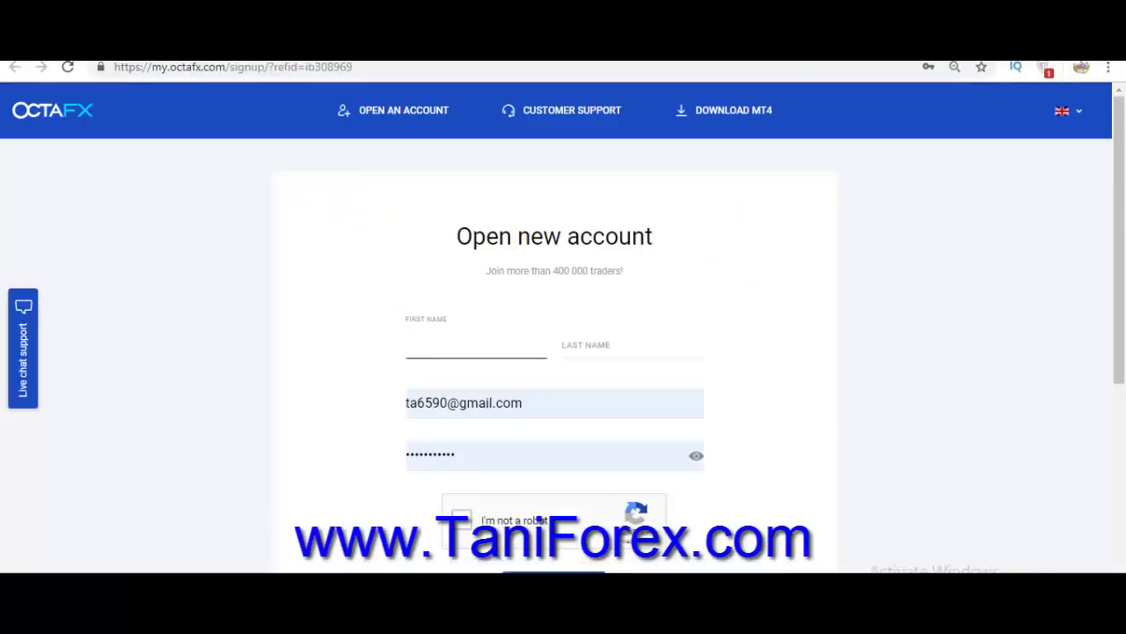
# Enter the first and last name, paste the temporary e-mail and paste a password.
pyautogui.write('tani')
pyautogui.press('BackSpace')
pyautogui.press('BackSpace')
pyautogui.press('BackSpace')
pyautogui.press('BackSpace')
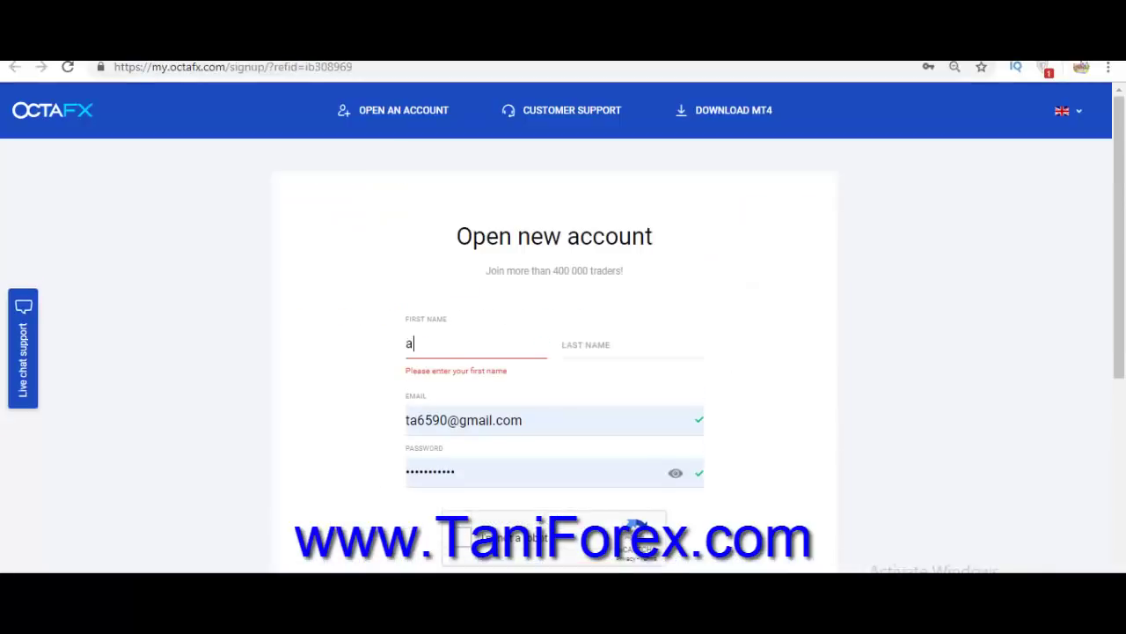
pyautogui.press('Tab')
pyautogui.press('Tab')
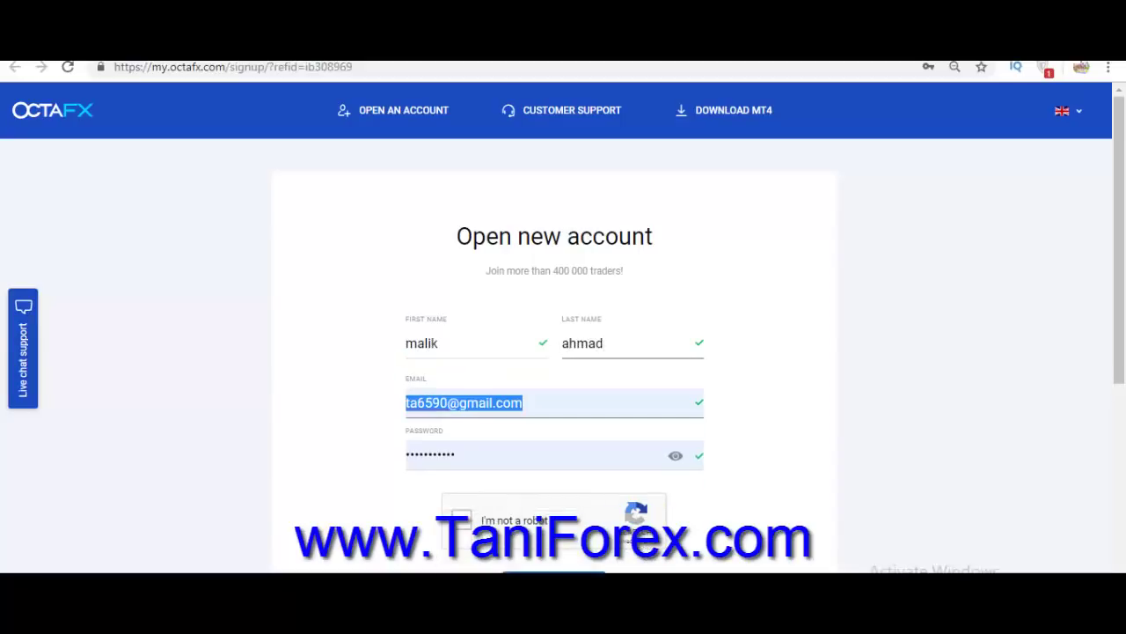
pyautogui.hotkey('ctrl', 'v')
pyautogui.press('Tab')
pyautogui.hotkey('ctrl', 'v')
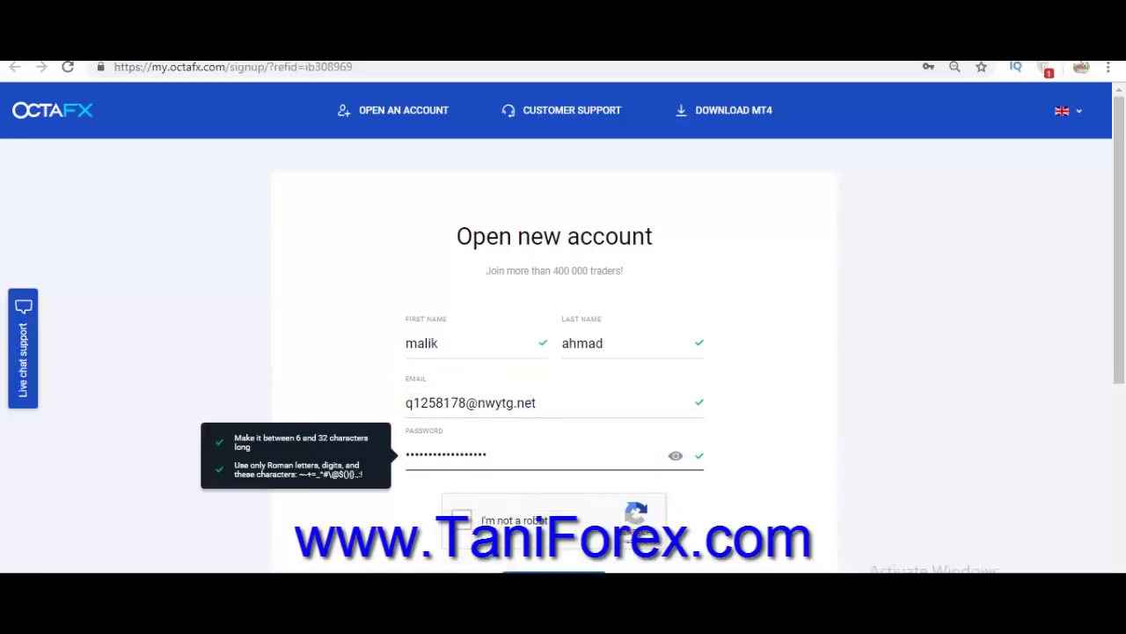
# Pass the reCAPTCHA check, save the login in the browser, and return to the mail tab.
pyautogui.click(462, 520)
pyautogui.moveTo(1118, 264); pyautogui.dragTo(1118, 375)
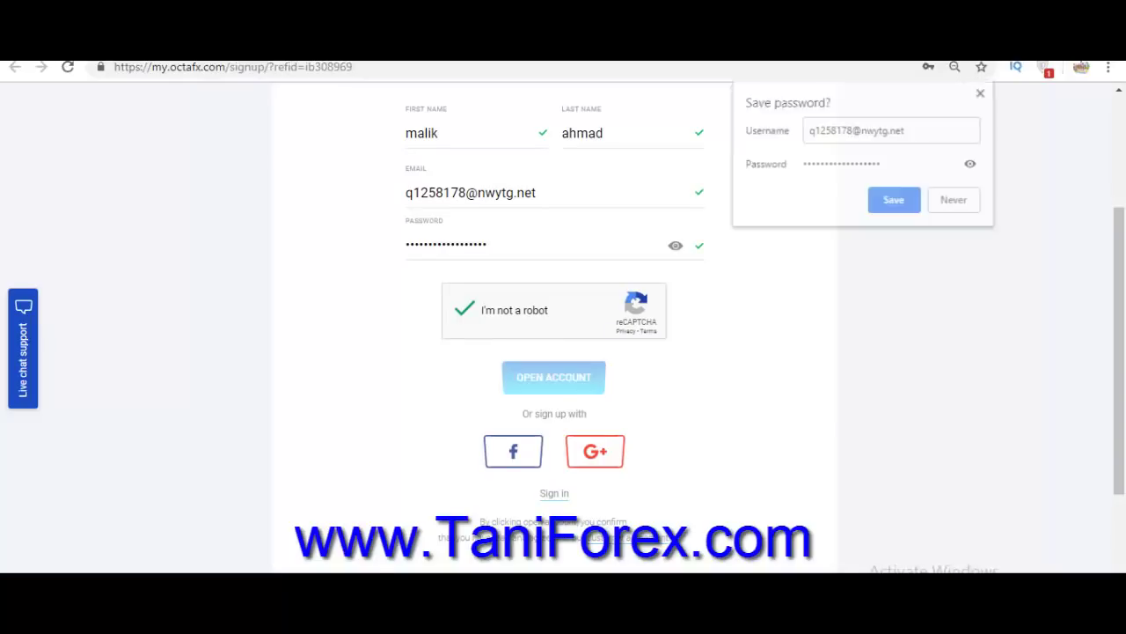
pyautogui.click(894, 200)
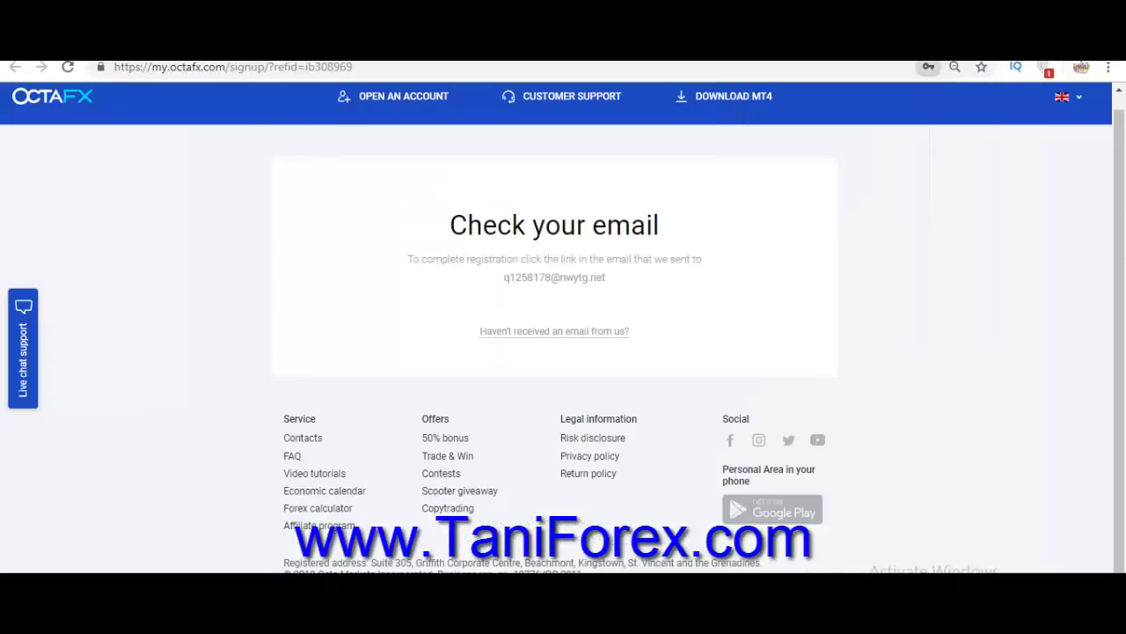
pyautogui.hotkey('ctrl', 'Tab')
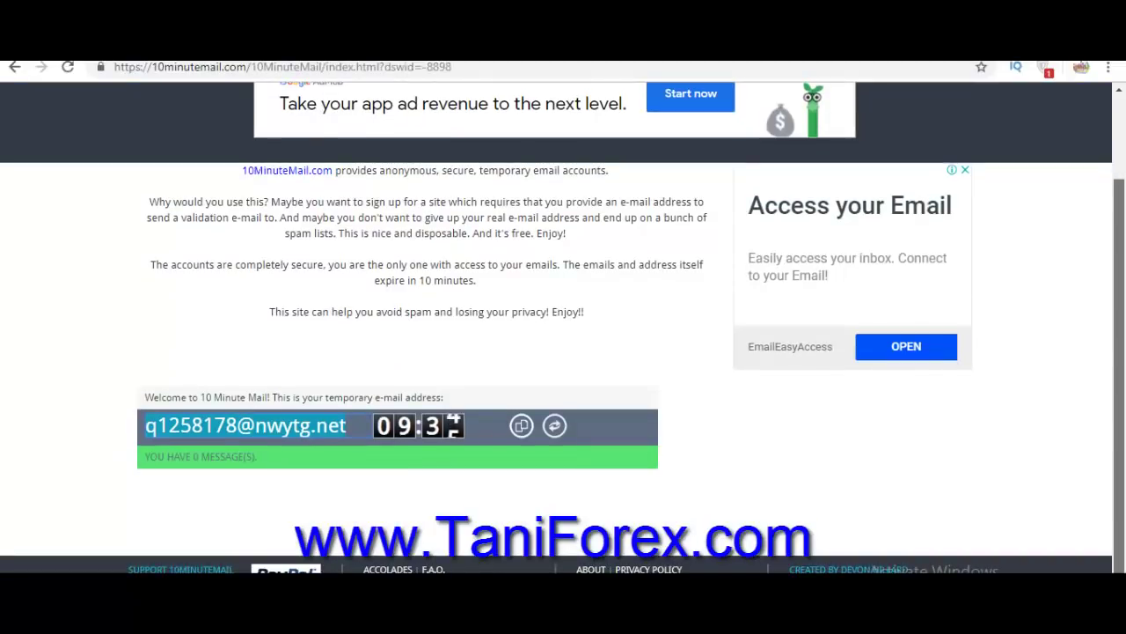
# Refresh the inbox, open OctaFX's confirmation message and confirm the e-mail address.
pyautogui.click(554, 426)
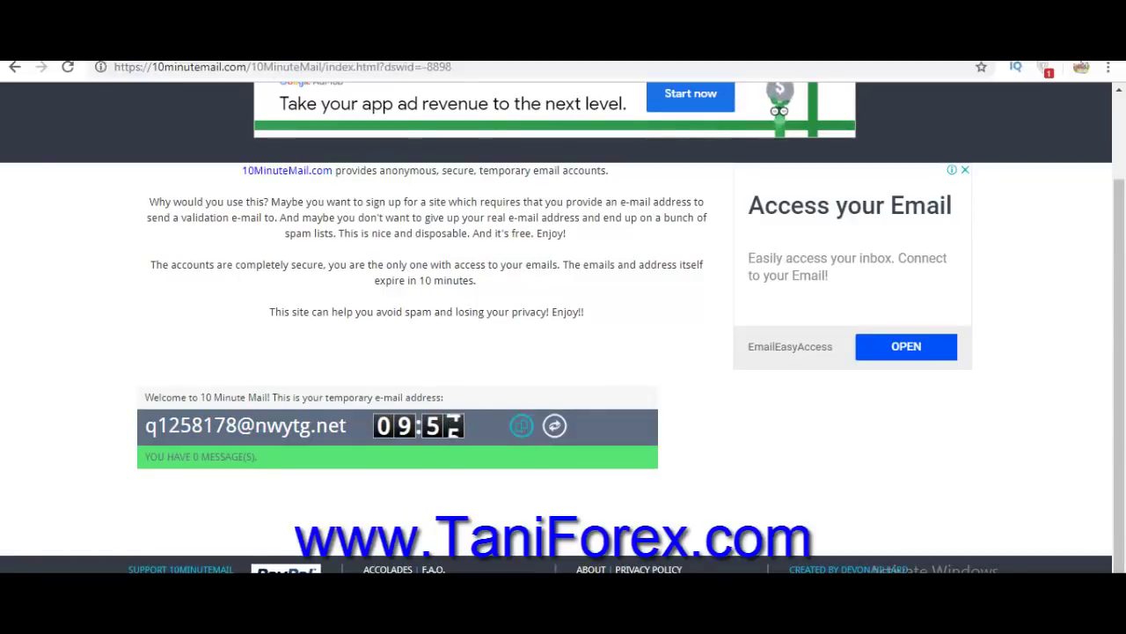
pyautogui.scroll(-1, 555, 352)
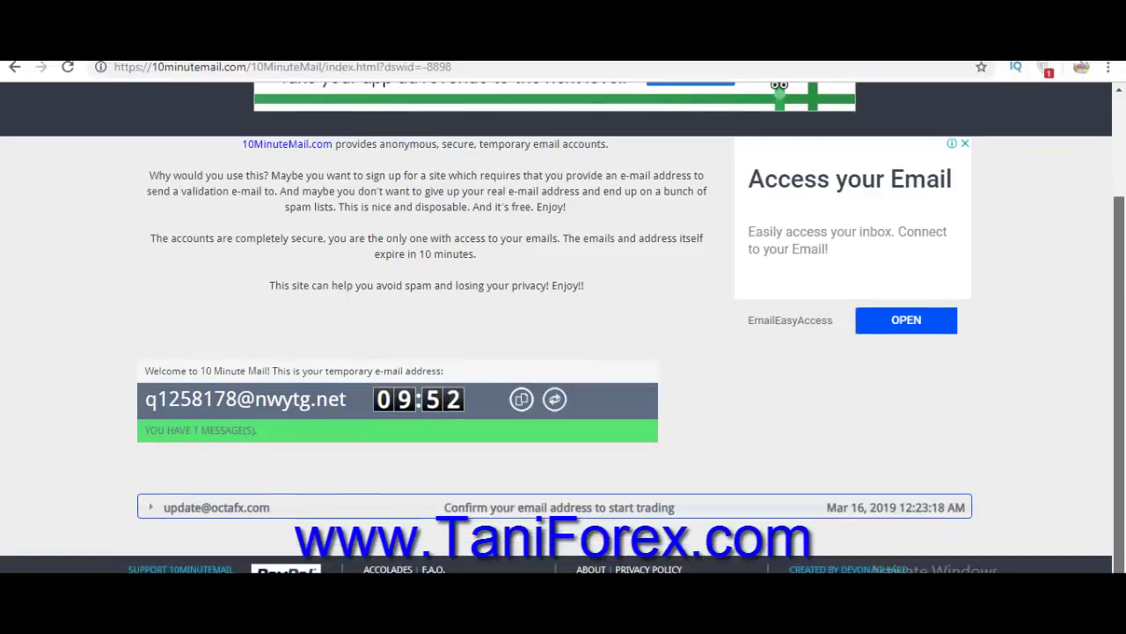
pyautogui.click(559, 507)
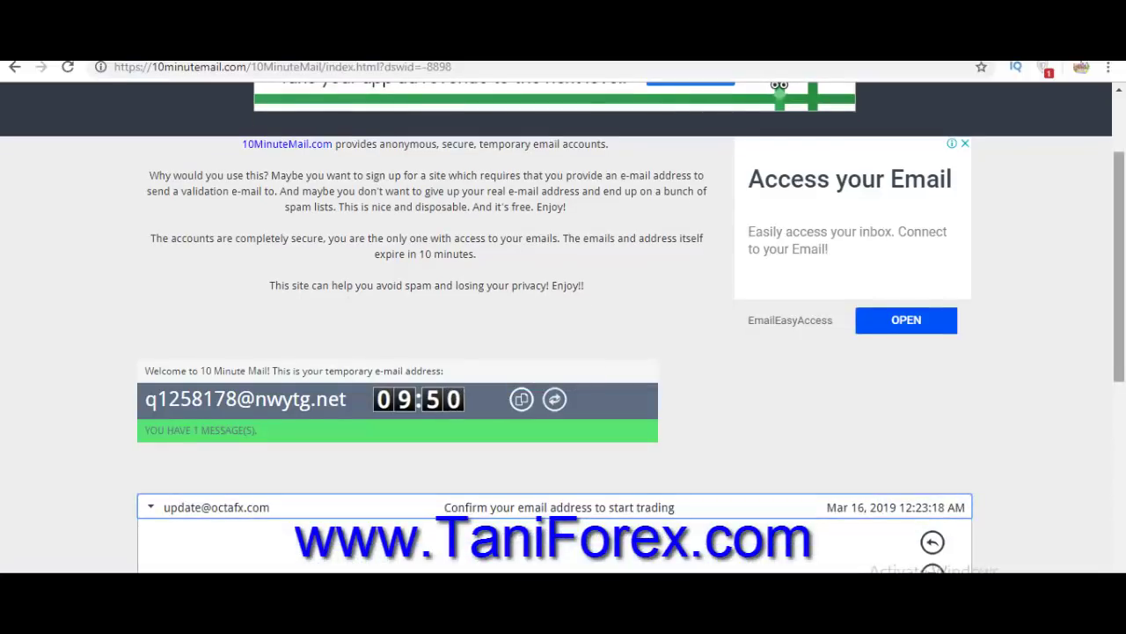
pyautogui.scroll(-5, 559, 352)
pyautogui.scroll(1, 559, 352)
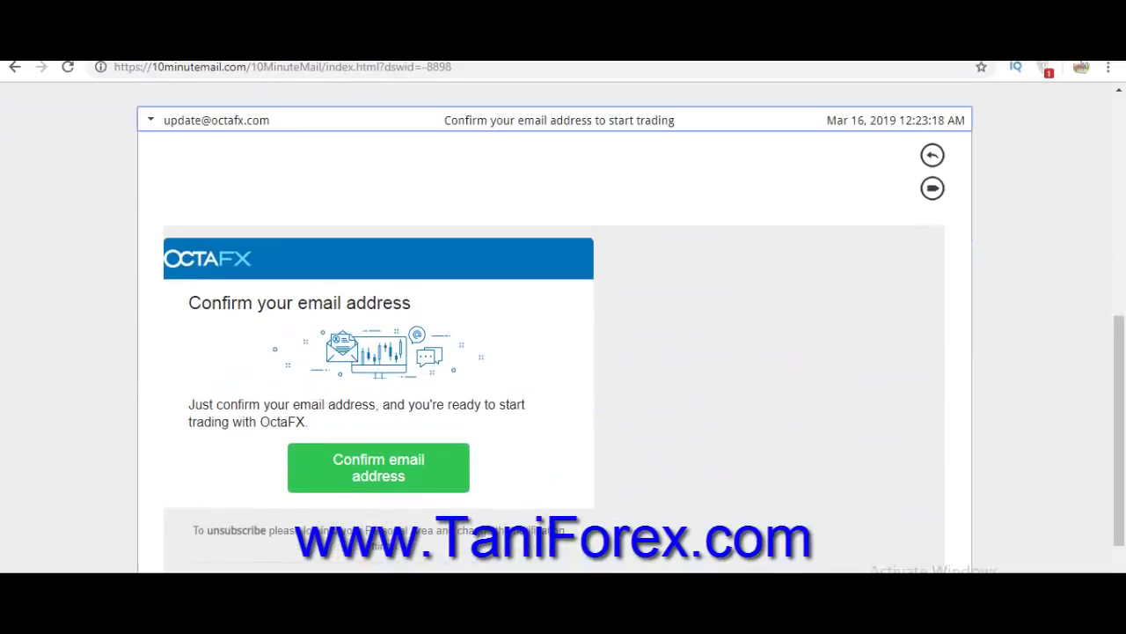
pyautogui.click(378, 467)
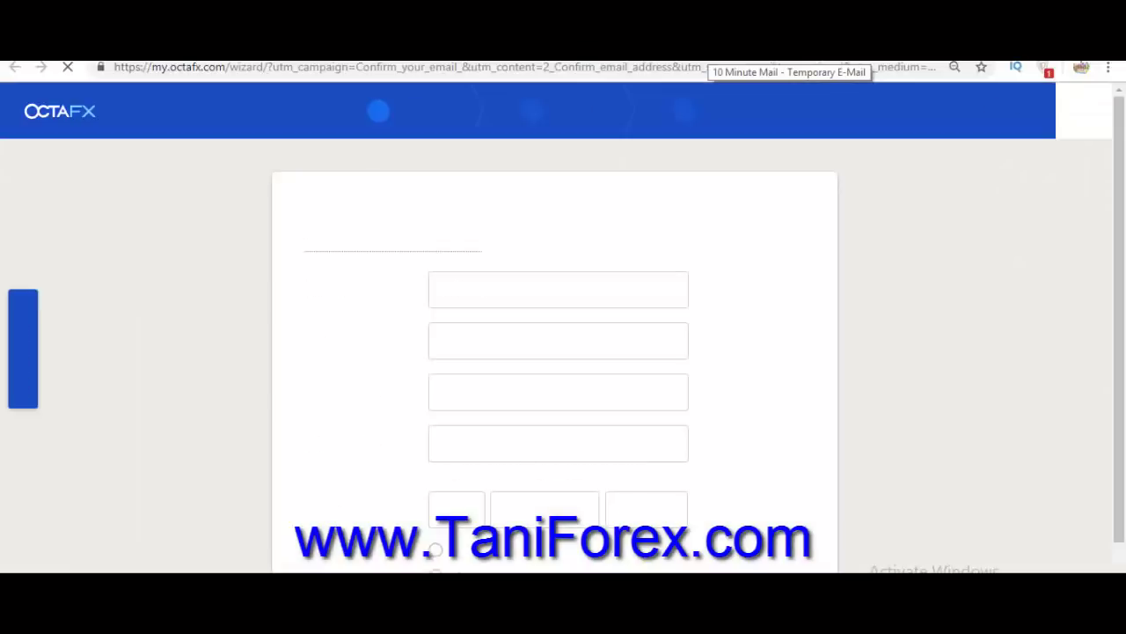
pyautogui.scroll(-1, 559, 393)
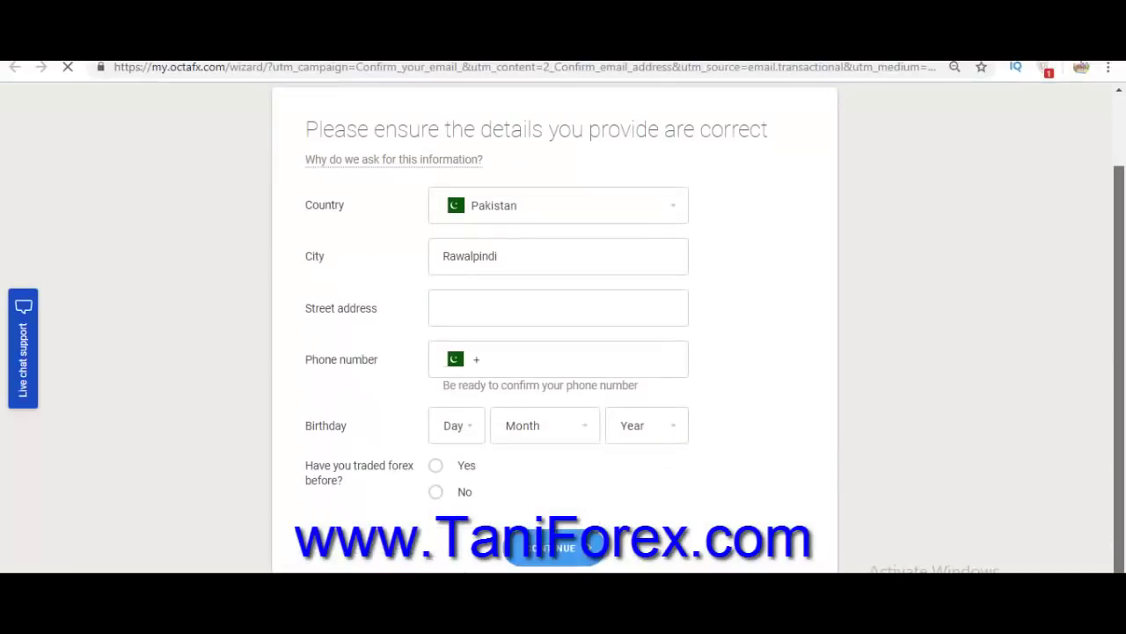
pyautogui.click(559, 308)
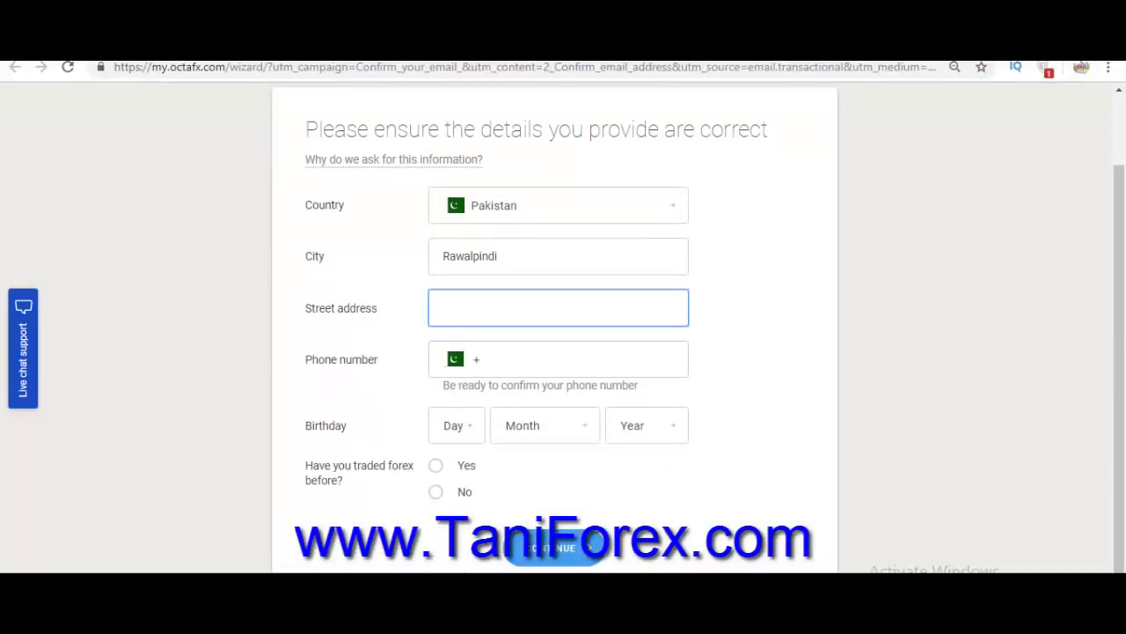
pyautogui.write('Pakistan')
pyautogui.click(456, 426)
pyautogui.click(447, 477)
pyautogui.click(545, 426)
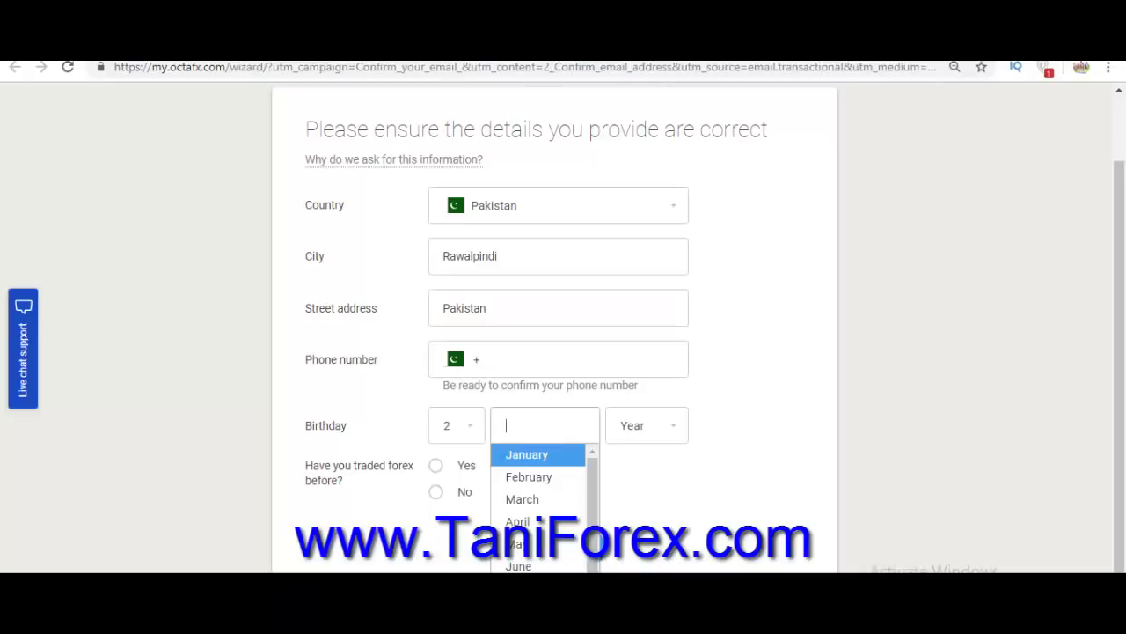
pyautogui.click(528, 477)
pyautogui.click(647, 426)
pyautogui.click(634, 521)
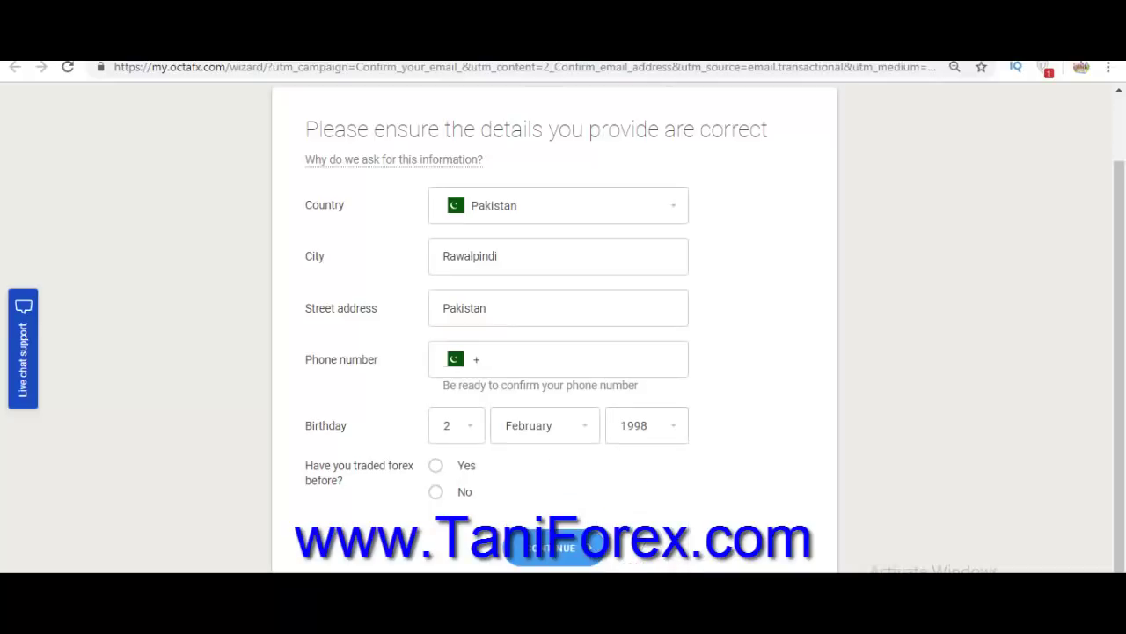
pyautogui.click(436, 491)
pyautogui.click(554, 547)
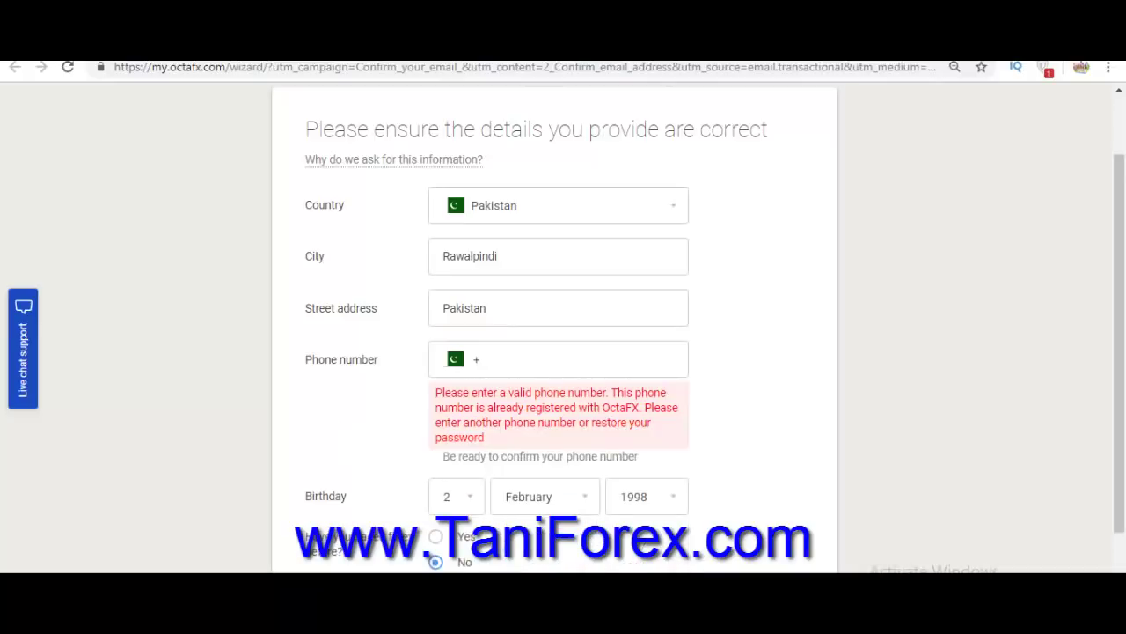
# Correct the phone number field to a valid number and submit the details again.
pyautogui.click(558, 308)
pyautogui.click(558, 359)
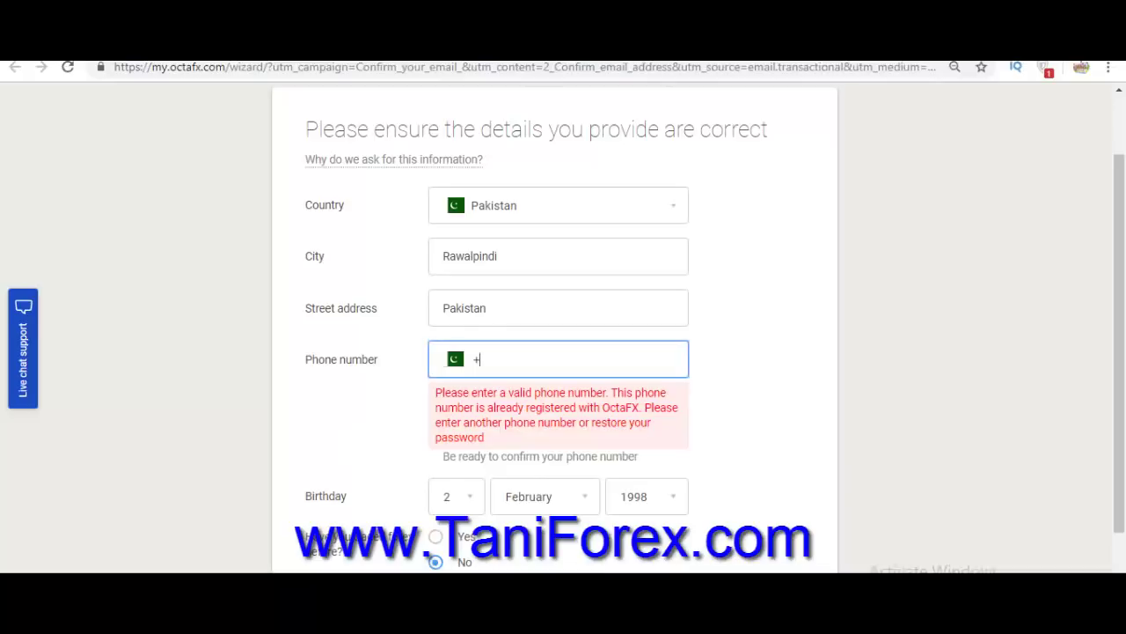
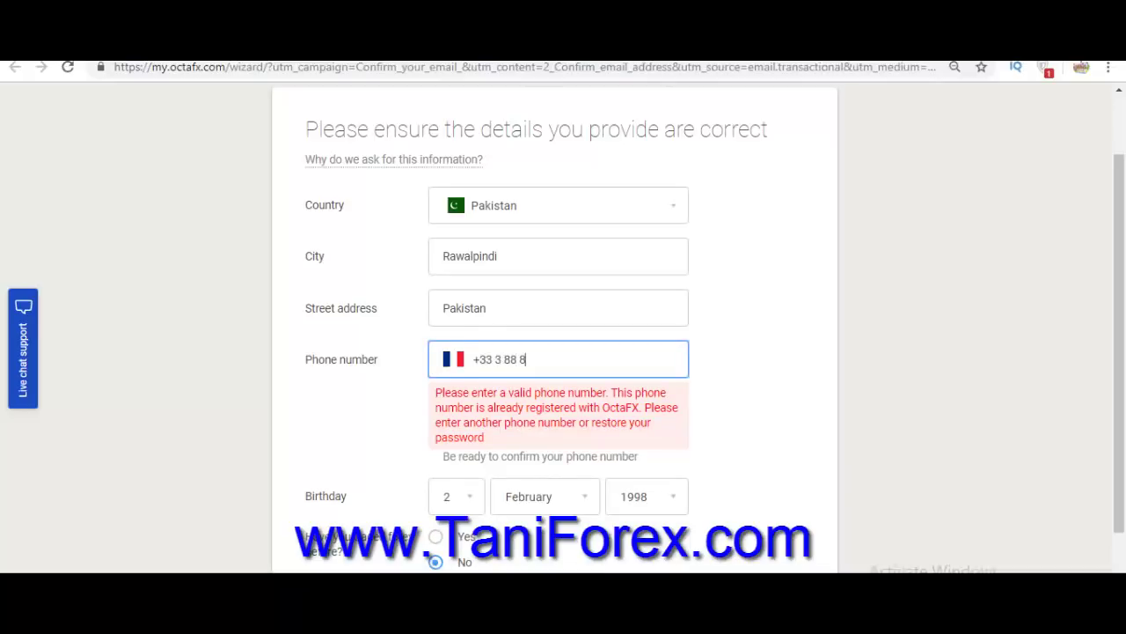
pyautogui.press('Tab')
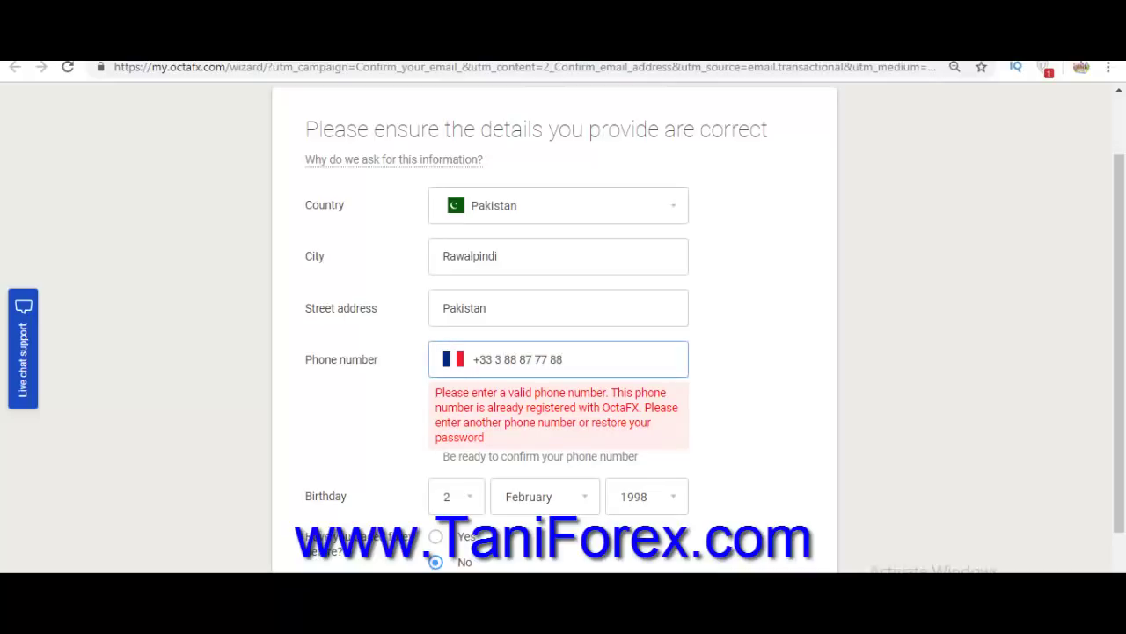
pyautogui.moveTo(480, 359); pyautogui.dragTo(492, 359)
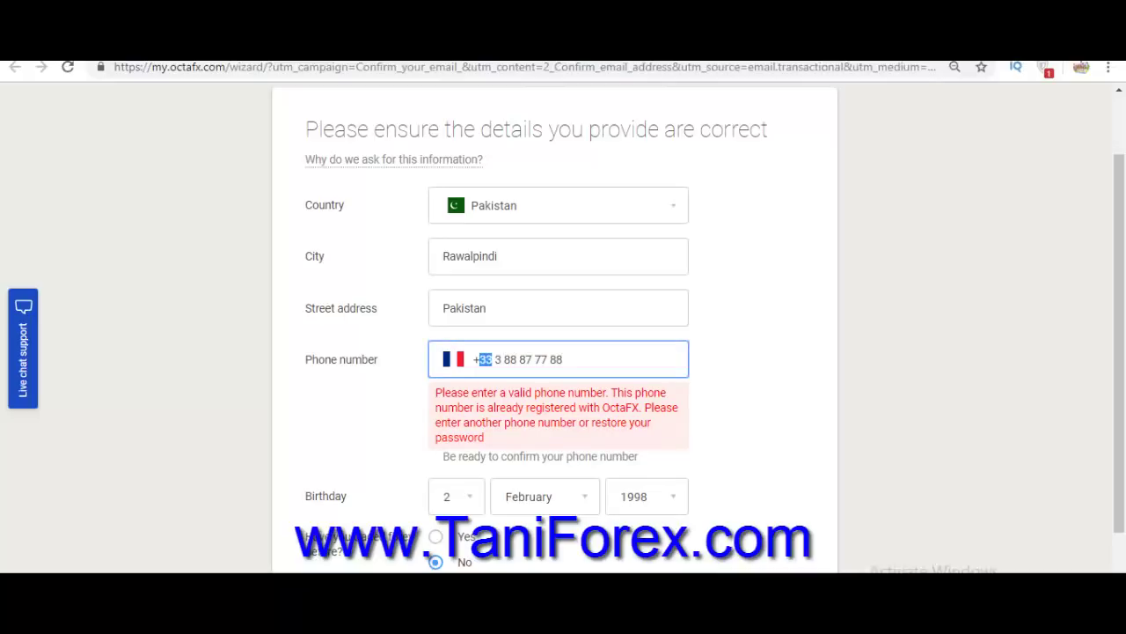
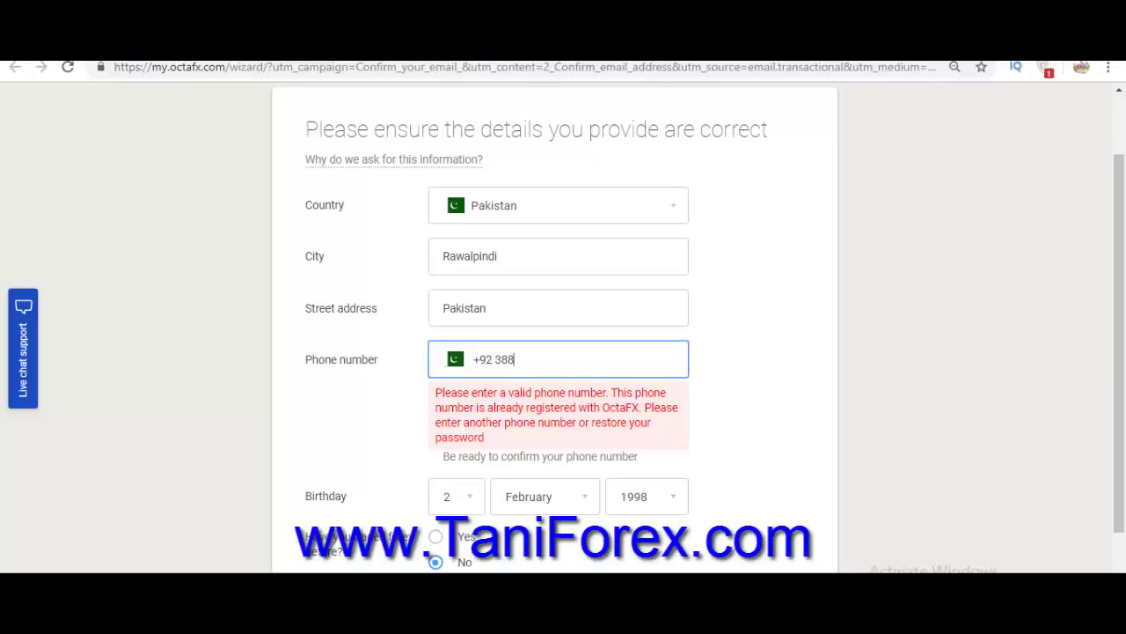
pyautogui.moveTo(1119, 378); pyautogui.dragTo(1119, 458)
pyautogui.click(554, 505)
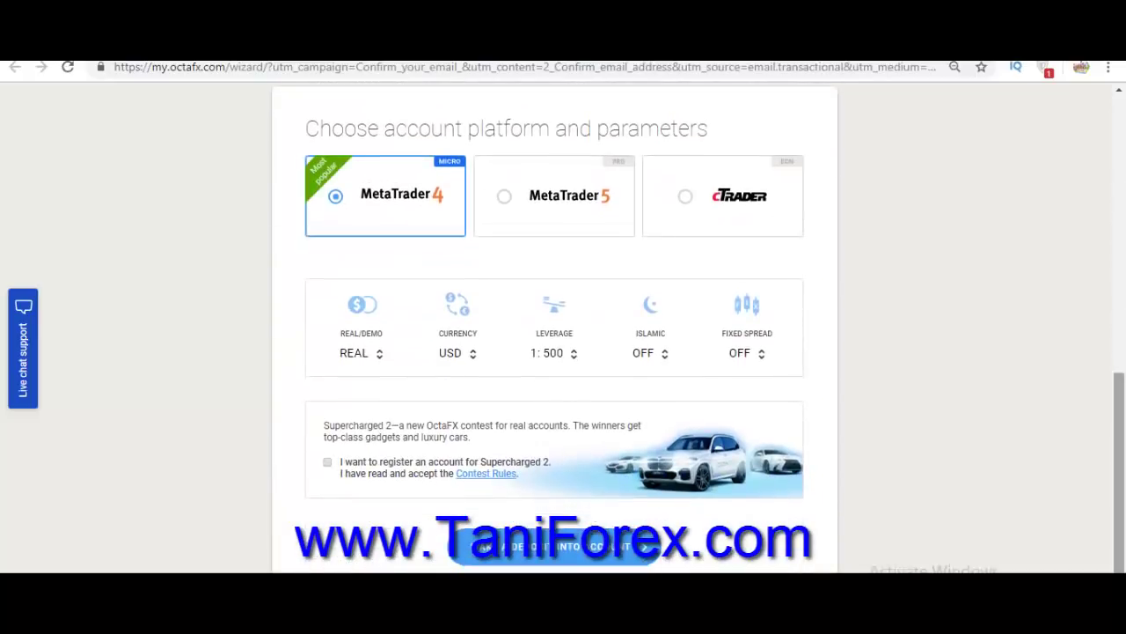
# Enter the Supercharged 2 contest and confirm the platform and account parameters.
pyautogui.click(327, 461)
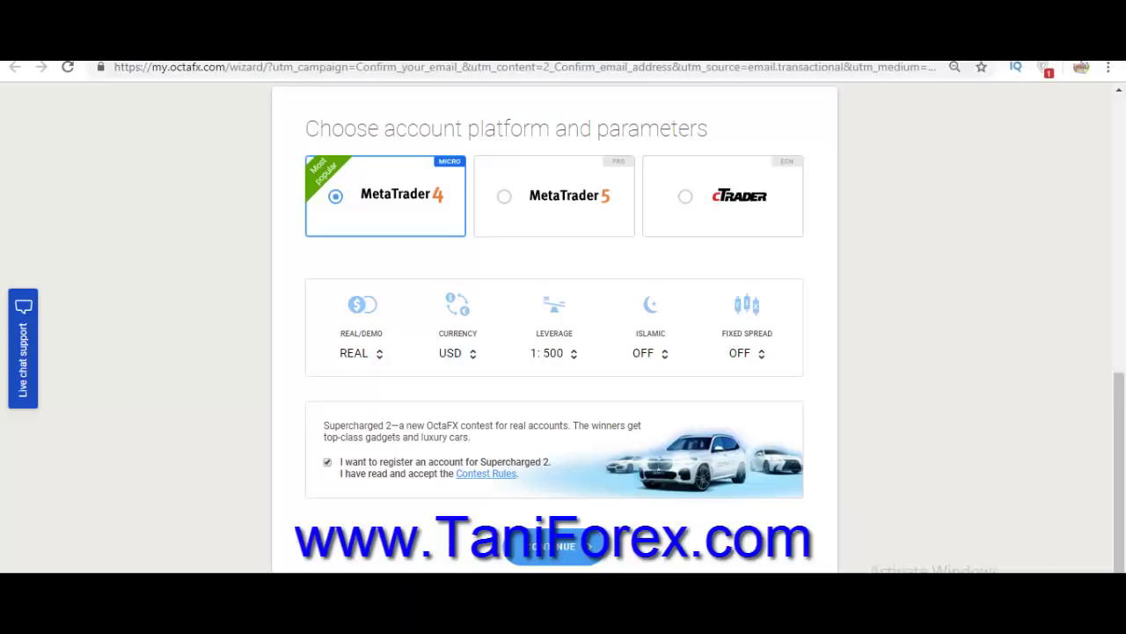
pyautogui.scroll(-1, 554, 334)
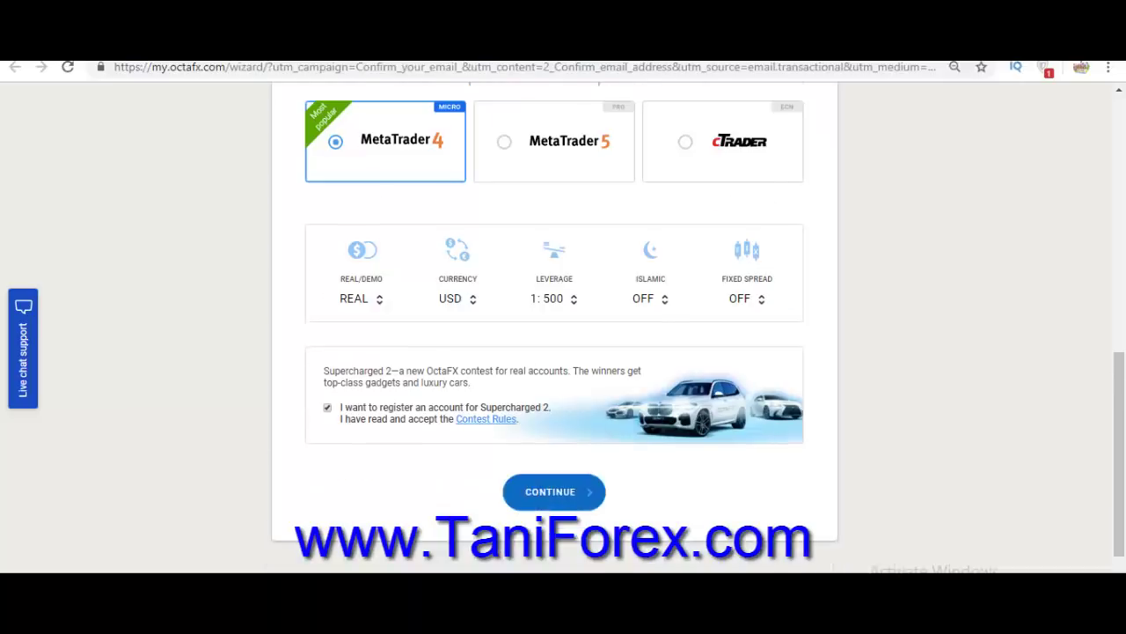
pyautogui.click(553, 491)
# Enter a contest nickname, trim its invalid characters, and open the account.
pyautogui.click(563, 405)
pyautogui.write('aklsdfjsdjf;klasdjf;lkasd')
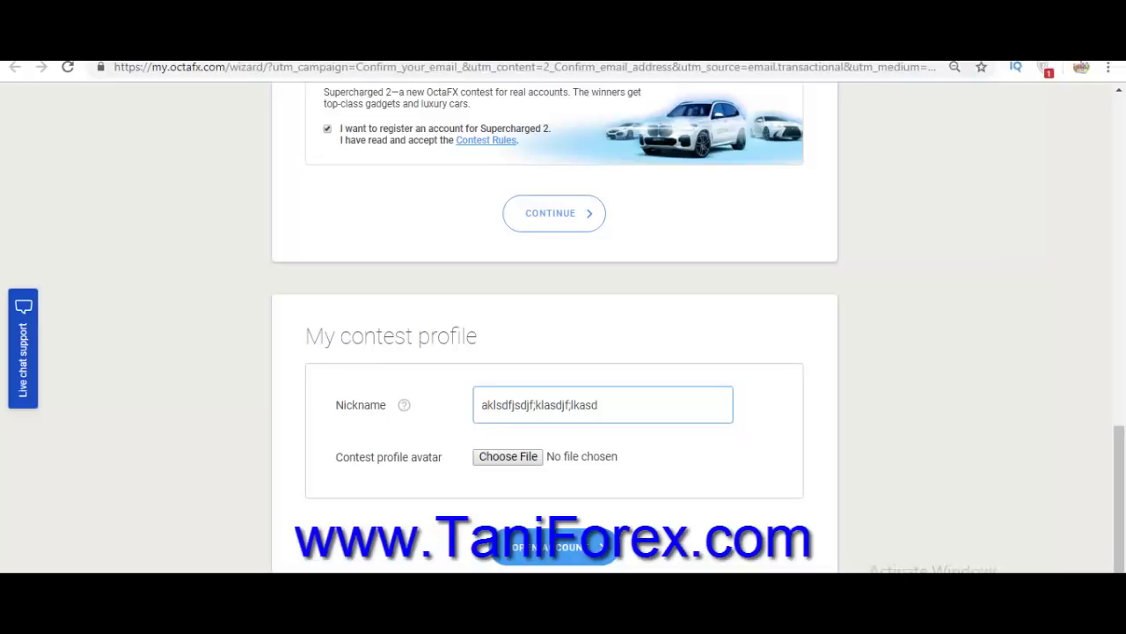
pyautogui.press('Tab')
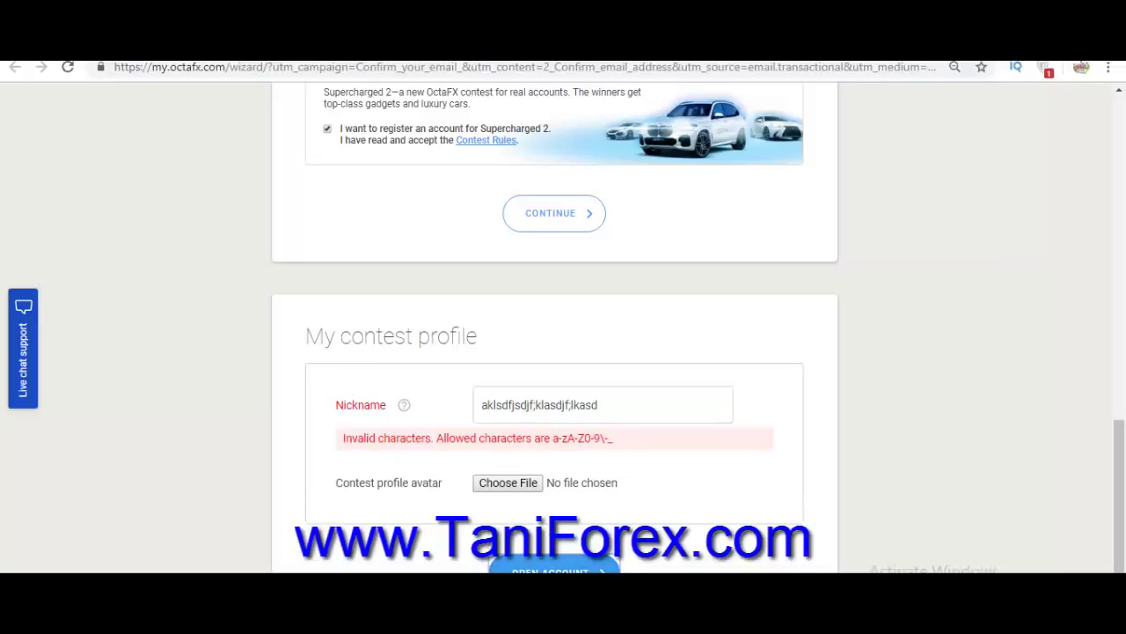
pyautogui.moveTo(609, 406); pyautogui.dragTo(527, 405)
pyautogui.press('BackSpace')
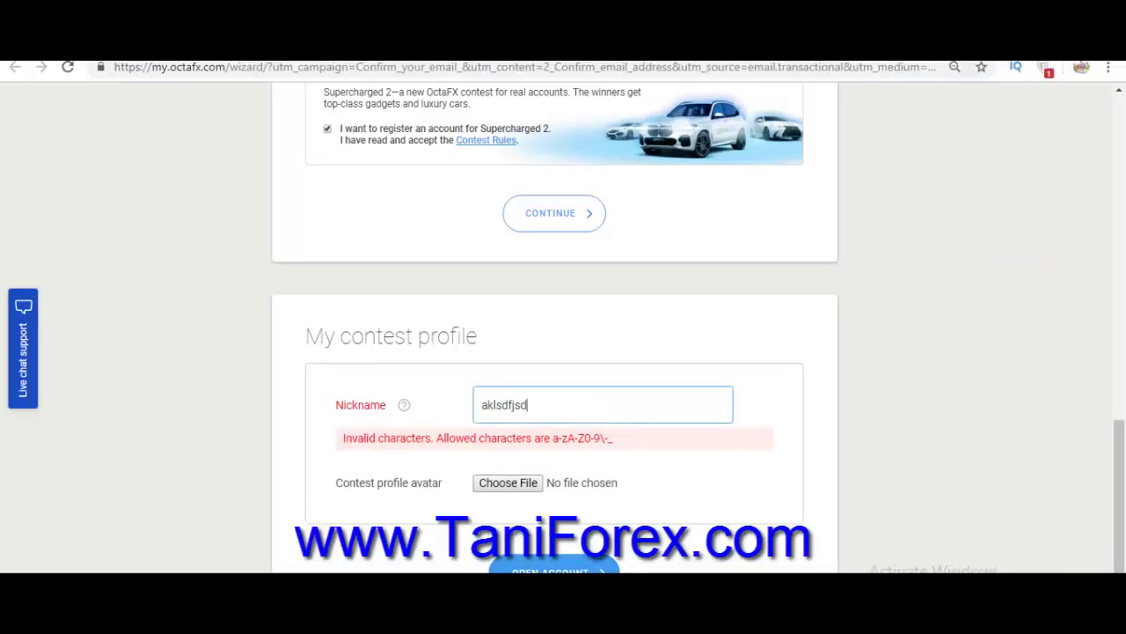
pyautogui.click(561, 564)
pyautogui.click(562, 552)
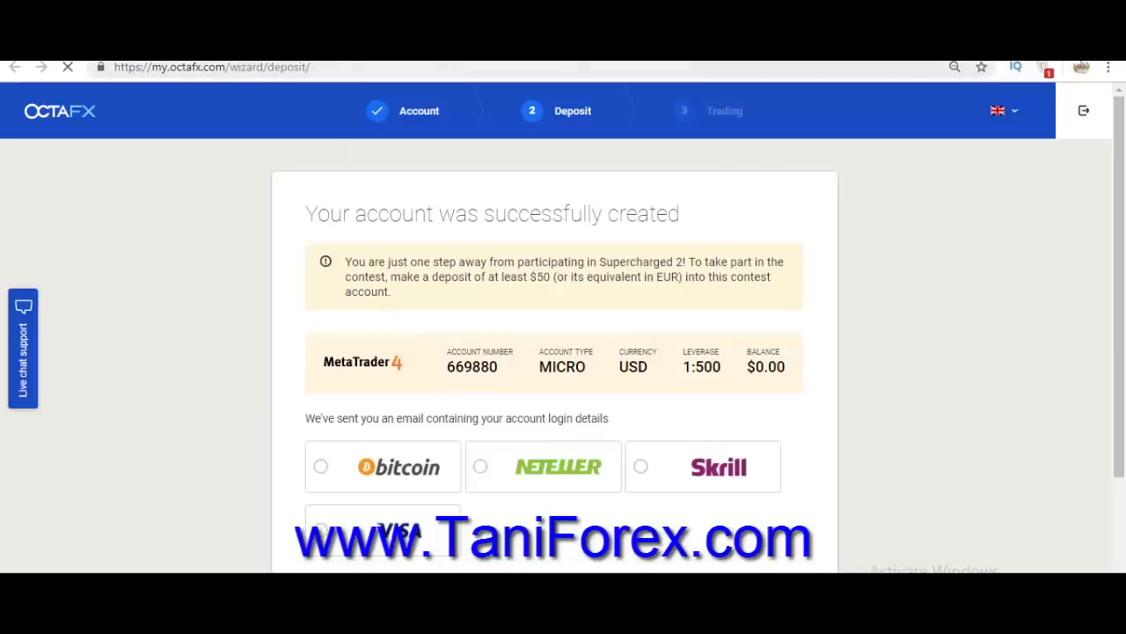
# Scroll down the deposit page to reach the identity Verification page.
pyautogui.scroll(-2, 554, 326)
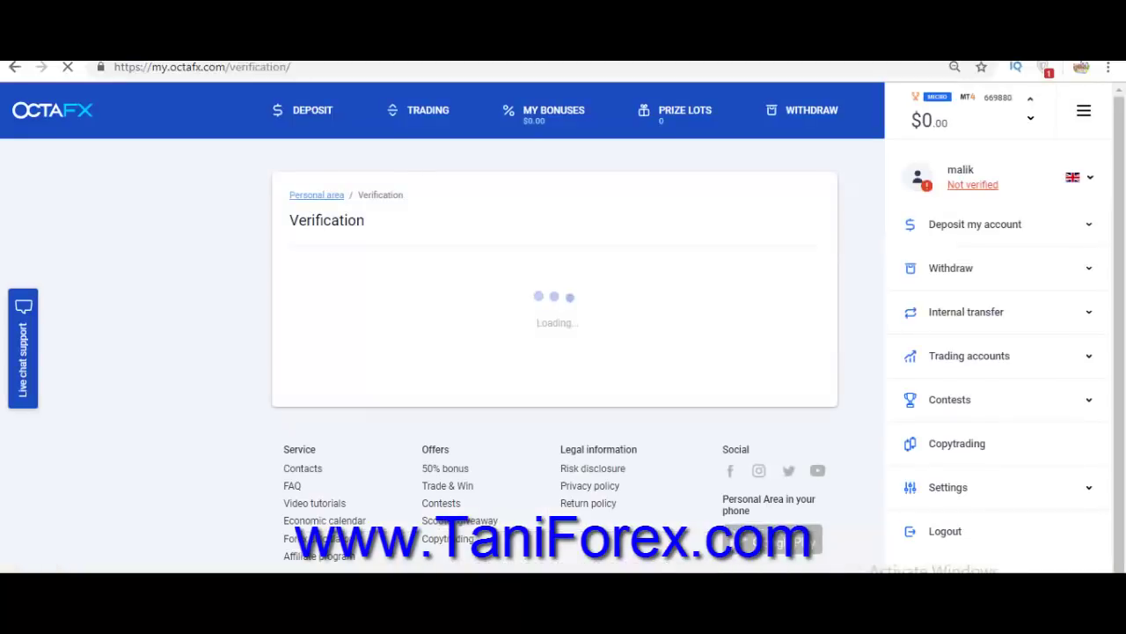
pyautogui.scroll(-1, 554, 326)
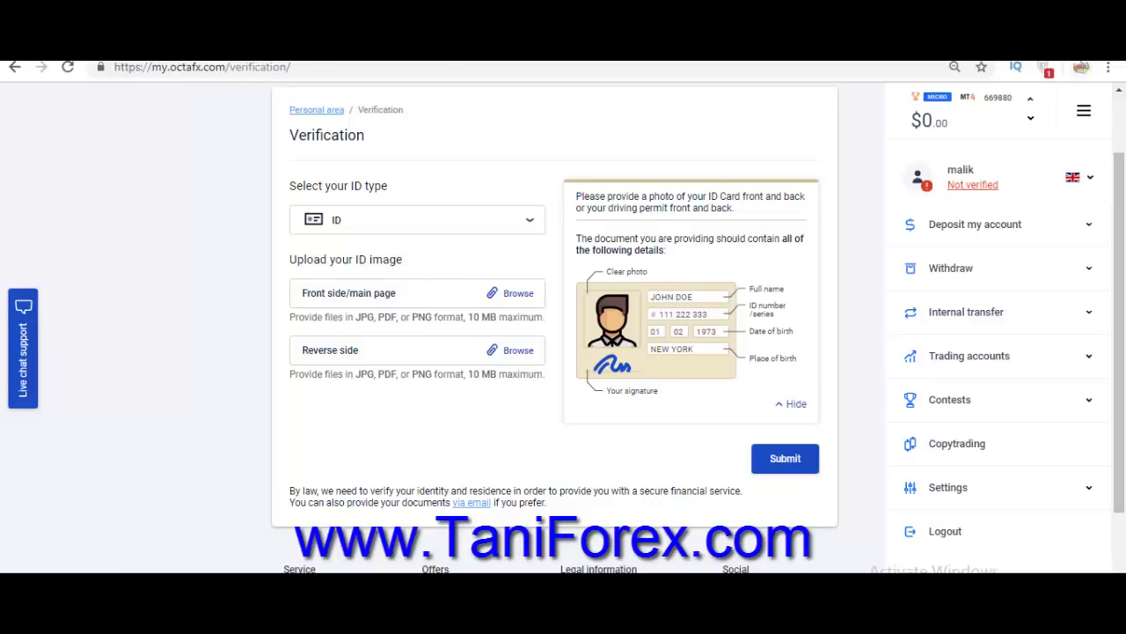
# Visit and reload the personal area account summary, then load the octafx.com home page.
pyautogui.scroll(1, 686, 273)
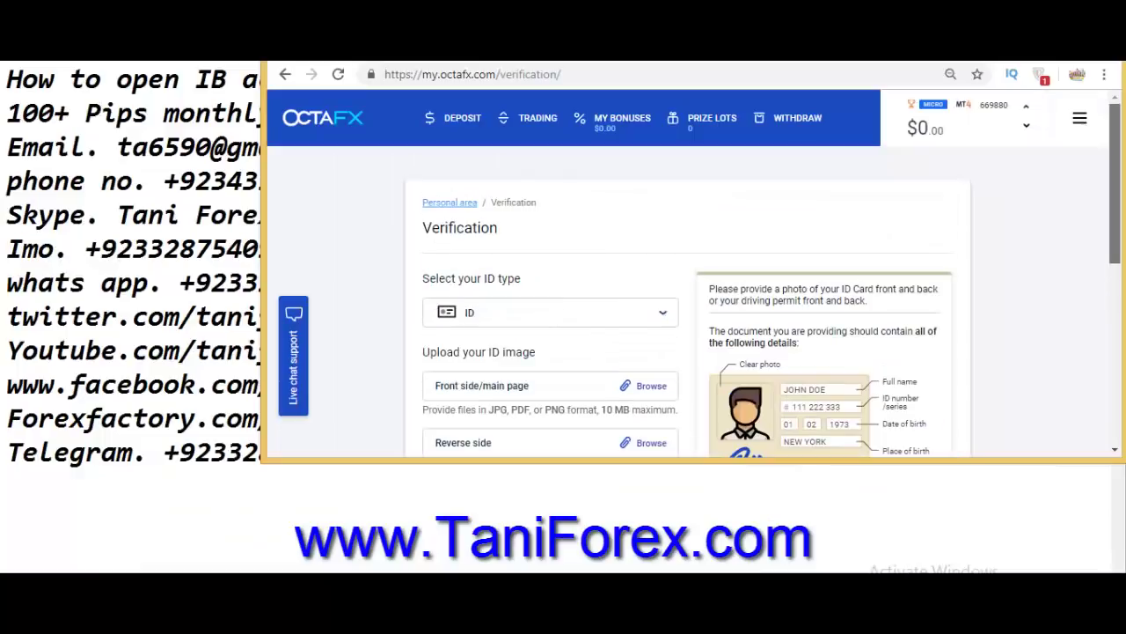
pyautogui.click(323, 117)
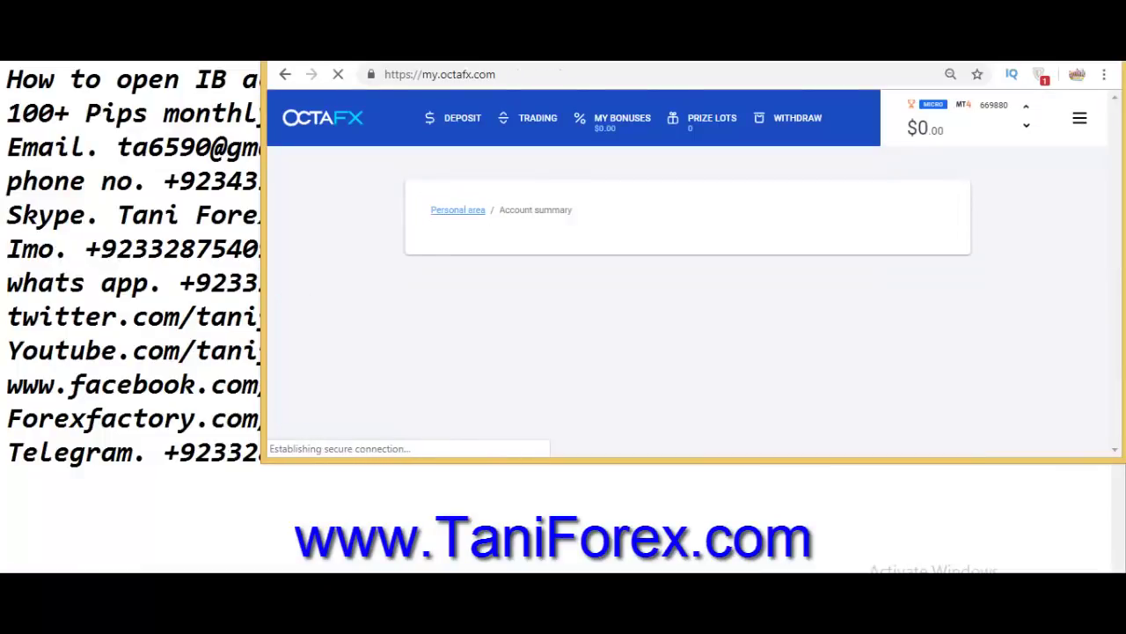
pyautogui.scroll(-7, 687, 273)
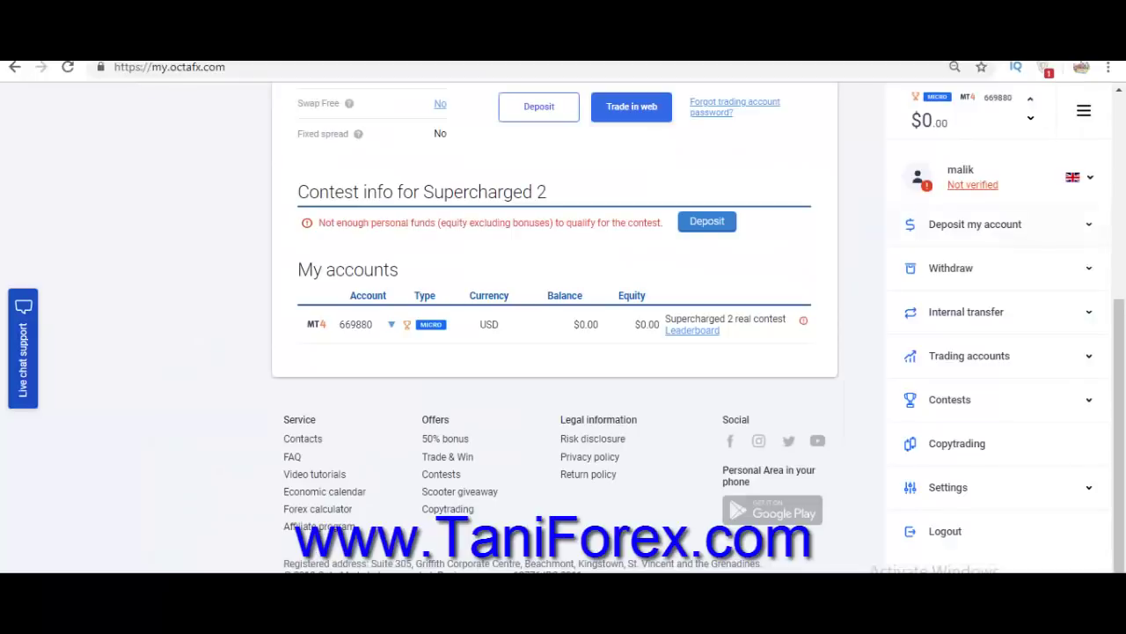
pyautogui.scroll(5, 554, 326)
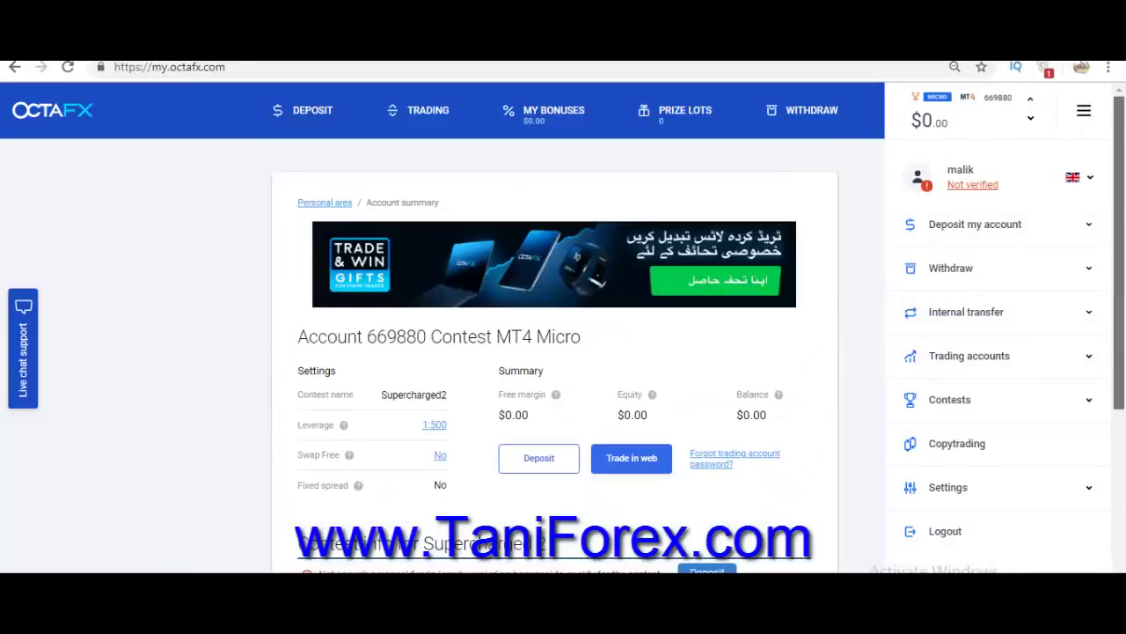
pyautogui.press('F5')
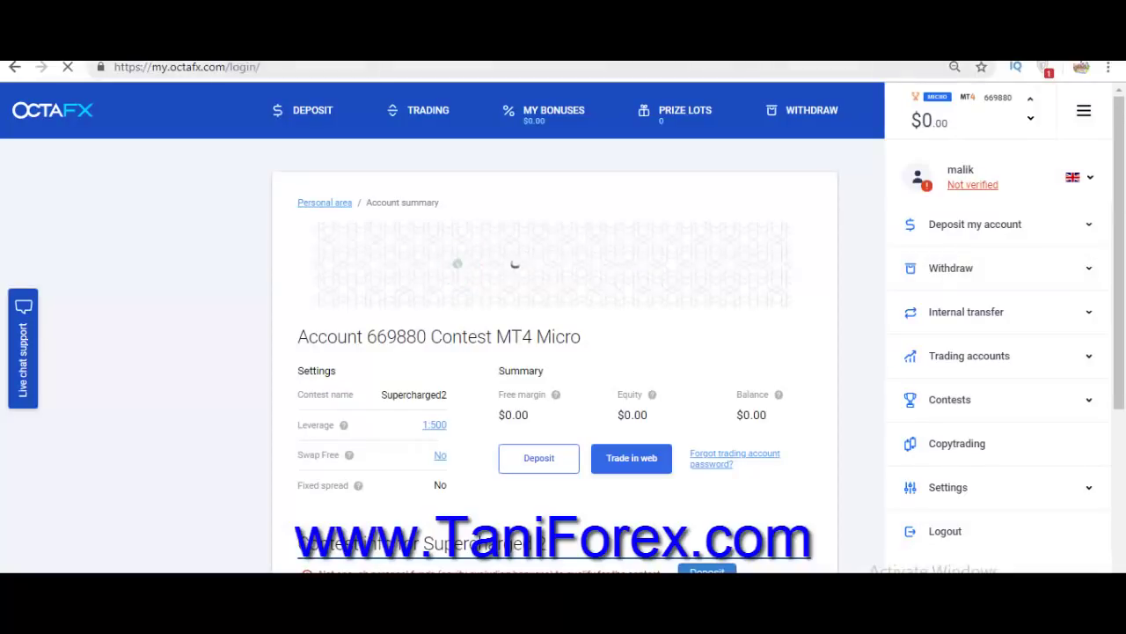
pyautogui.write('octa')
pyautogui.press('Return')
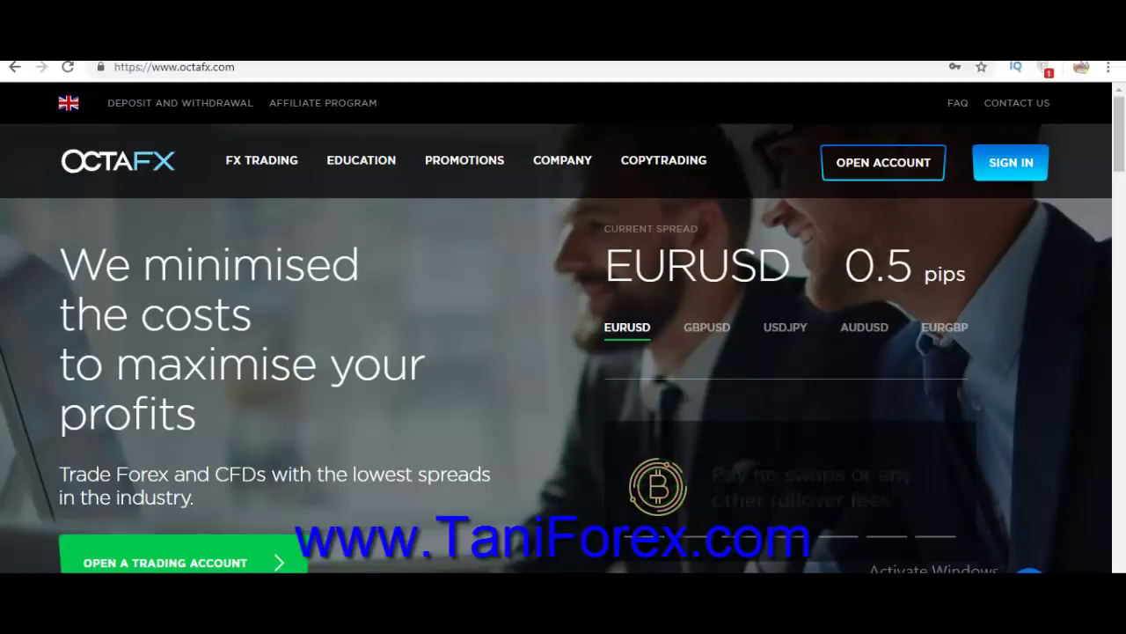
# Sign in with the new account's pasted e-mail and password, dismissing the save-login prompt.
pyautogui.click(1011, 163)
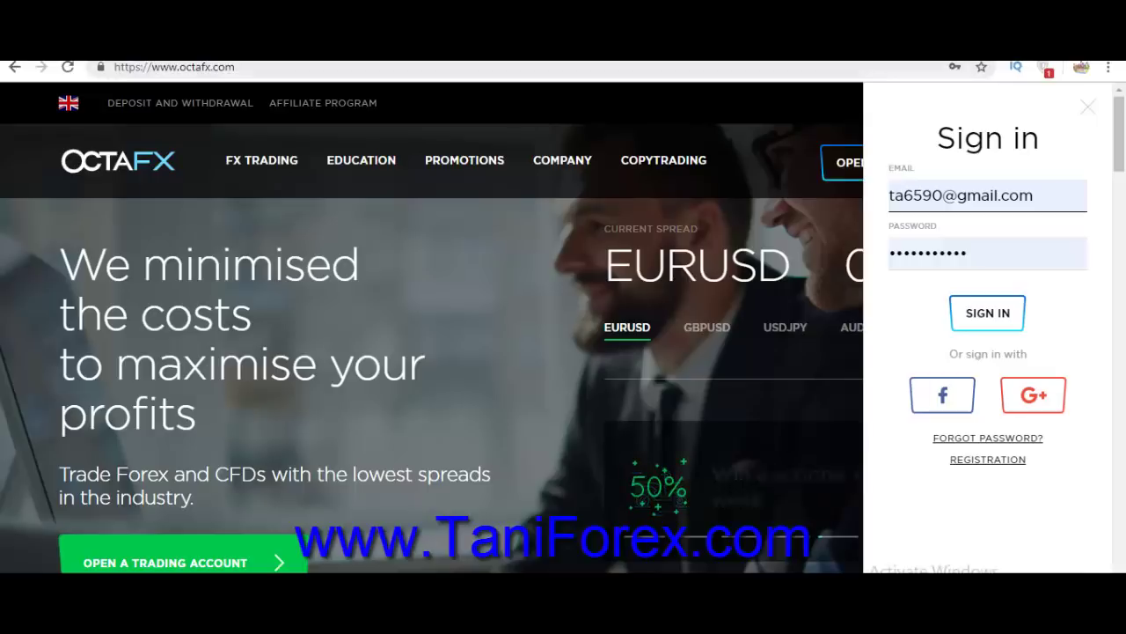
pyautogui.click(1087, 107)
pyautogui.click(1010, 162)
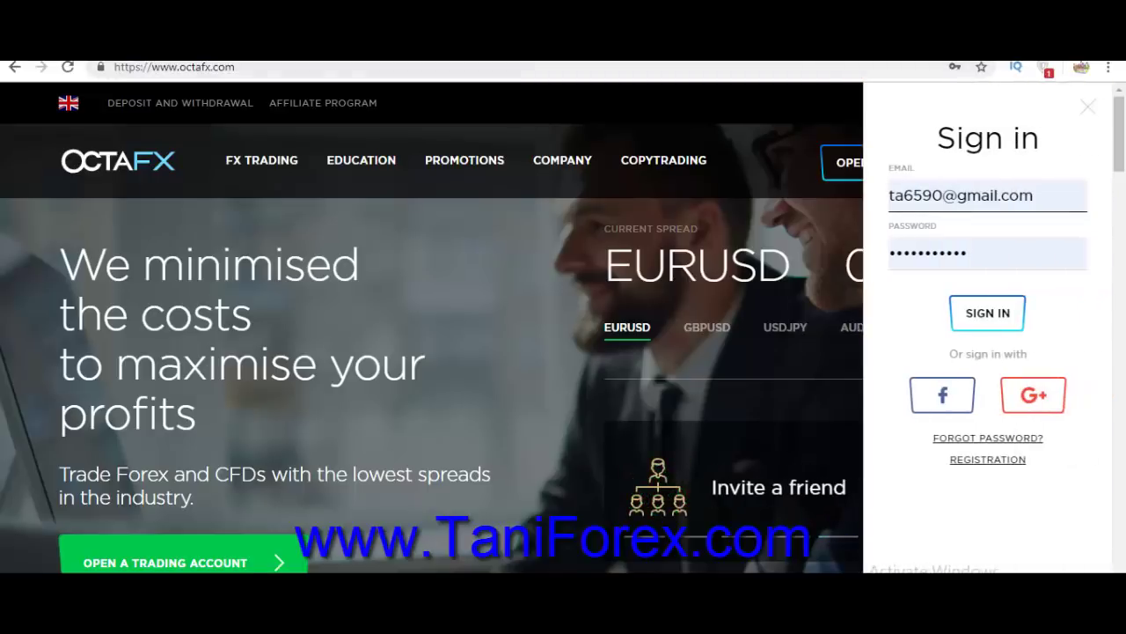
pyautogui.doubleClick(1017, 195)
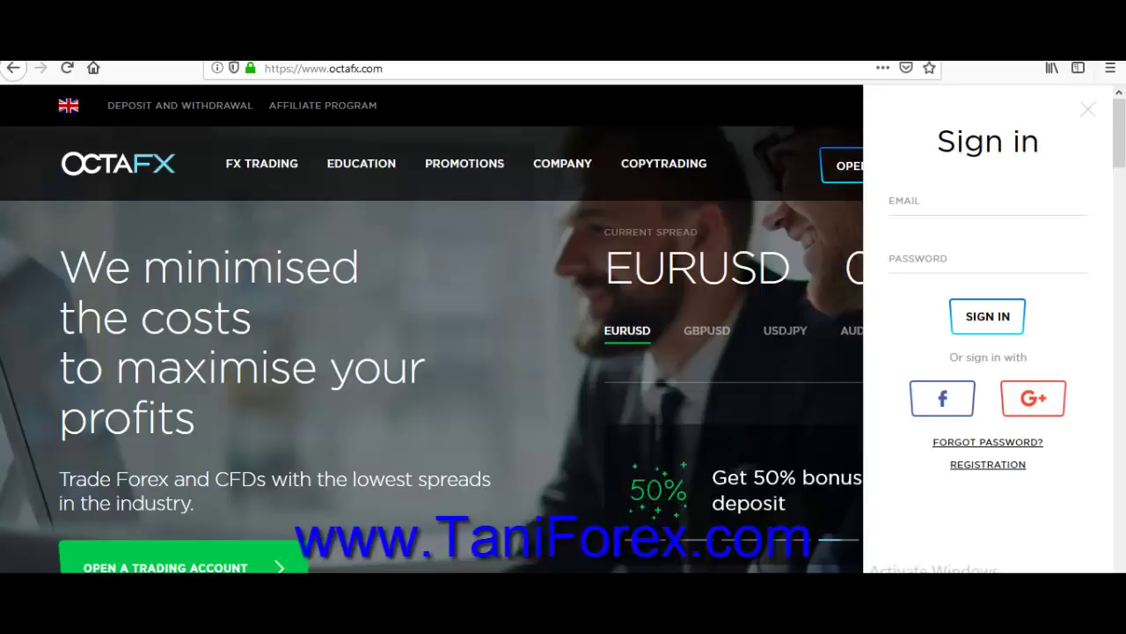
pyautogui.click(987, 201)
pyautogui.hotkey('ctrl', 'v')
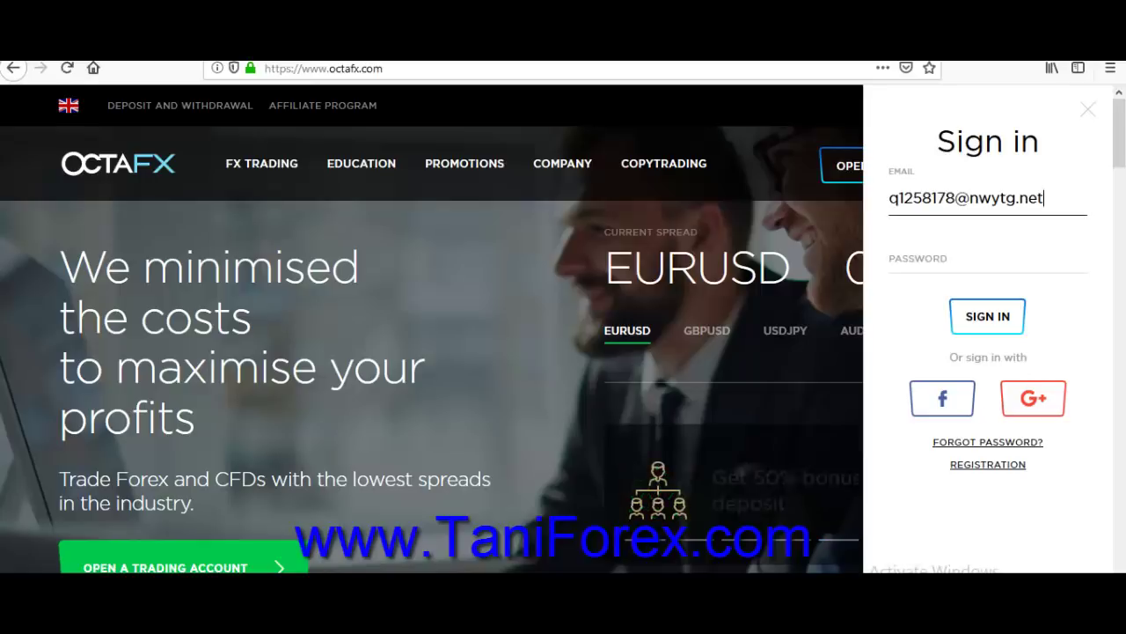
pyautogui.click(987, 259)
pyautogui.hotkey('ctrl', 'v')
pyautogui.click(987, 317)
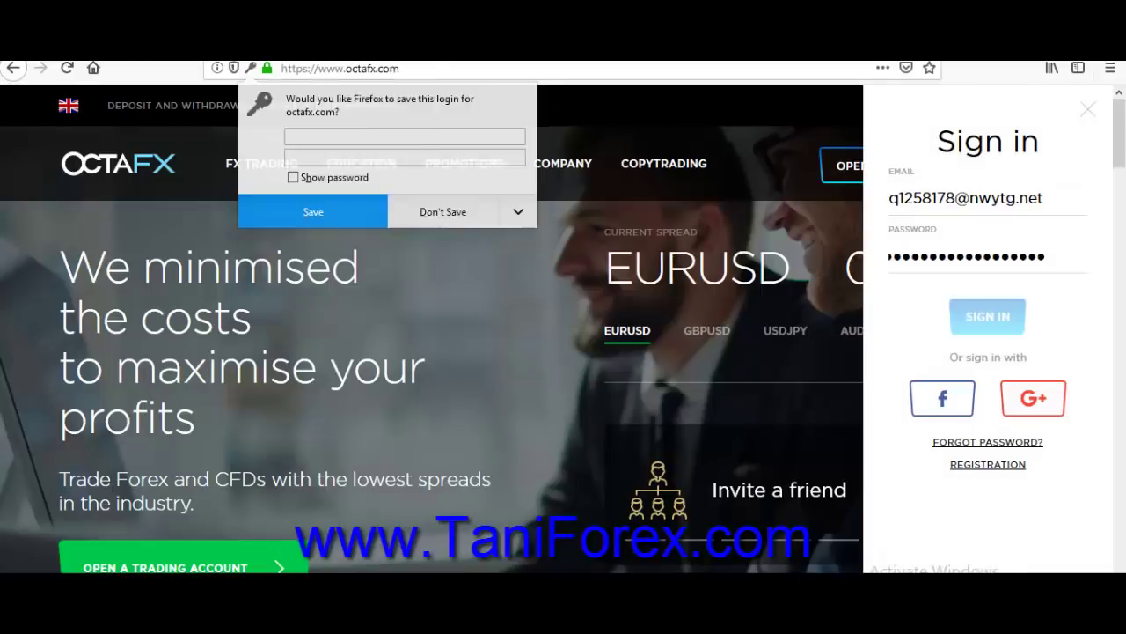
pyautogui.click(443, 212)
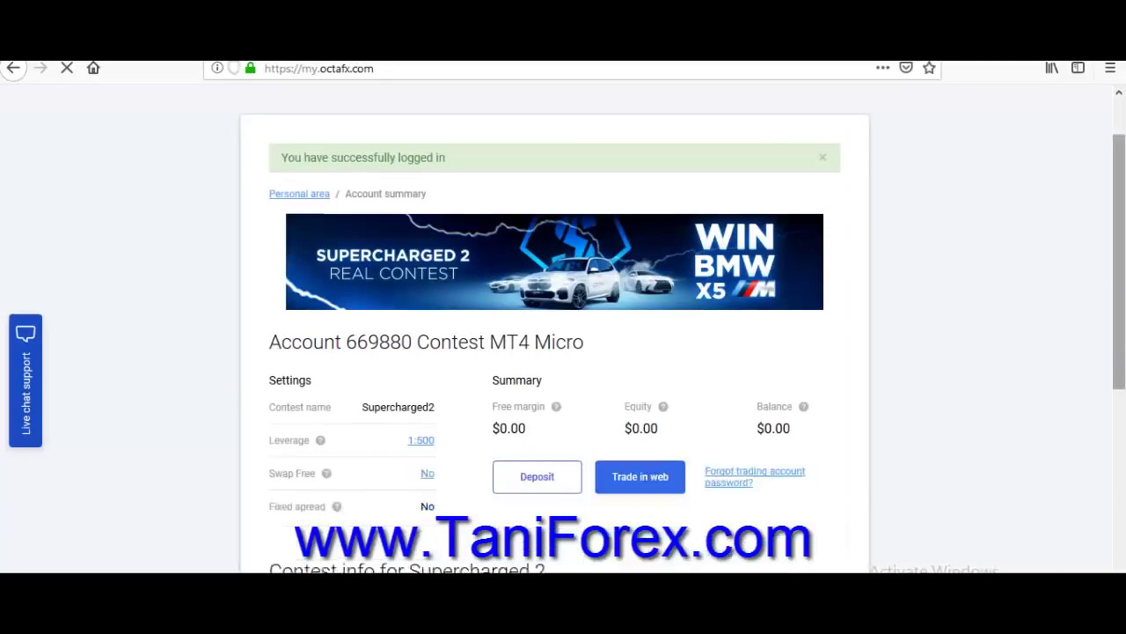
# Decline the site's notification request and open the OctaFX affiliate program page.
pyautogui.scroll(-5, 555, 352)
pyautogui.scroll(3, 554, 352)
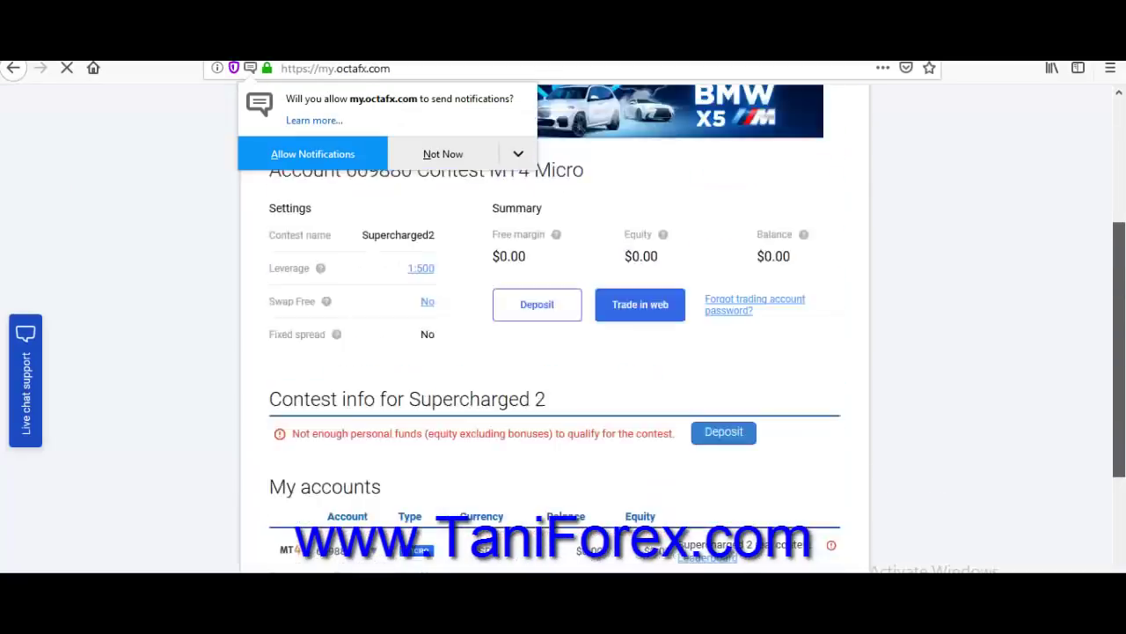
pyautogui.scroll(3, 555, 352)
pyautogui.click(442, 154)
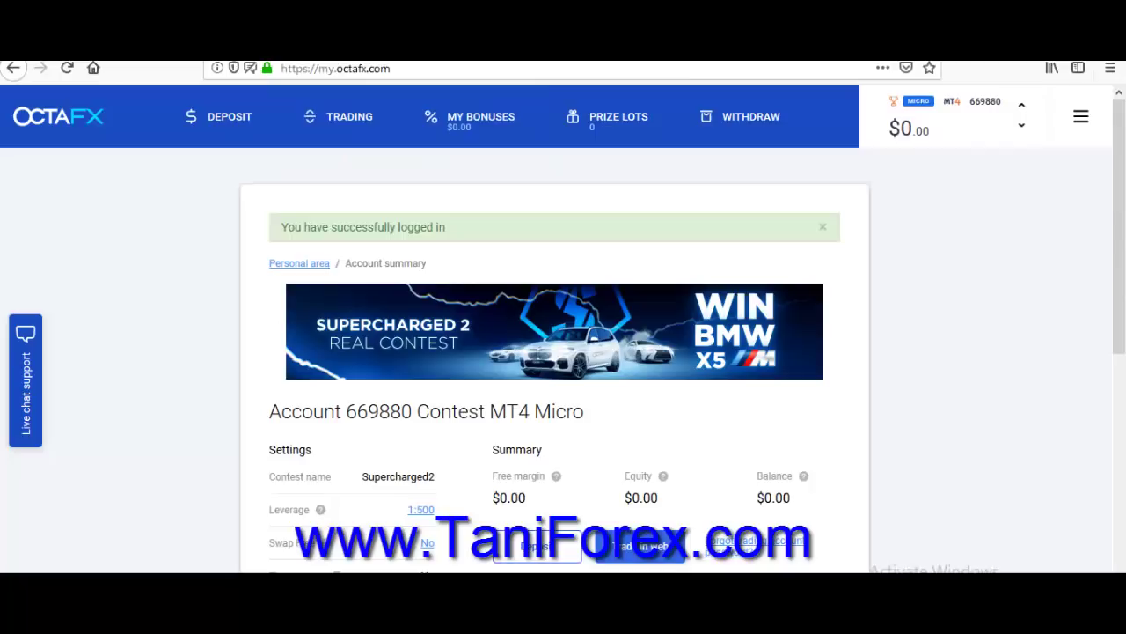
pyautogui.moveTo(1108, 250); pyautogui.dragTo(1109, 282)
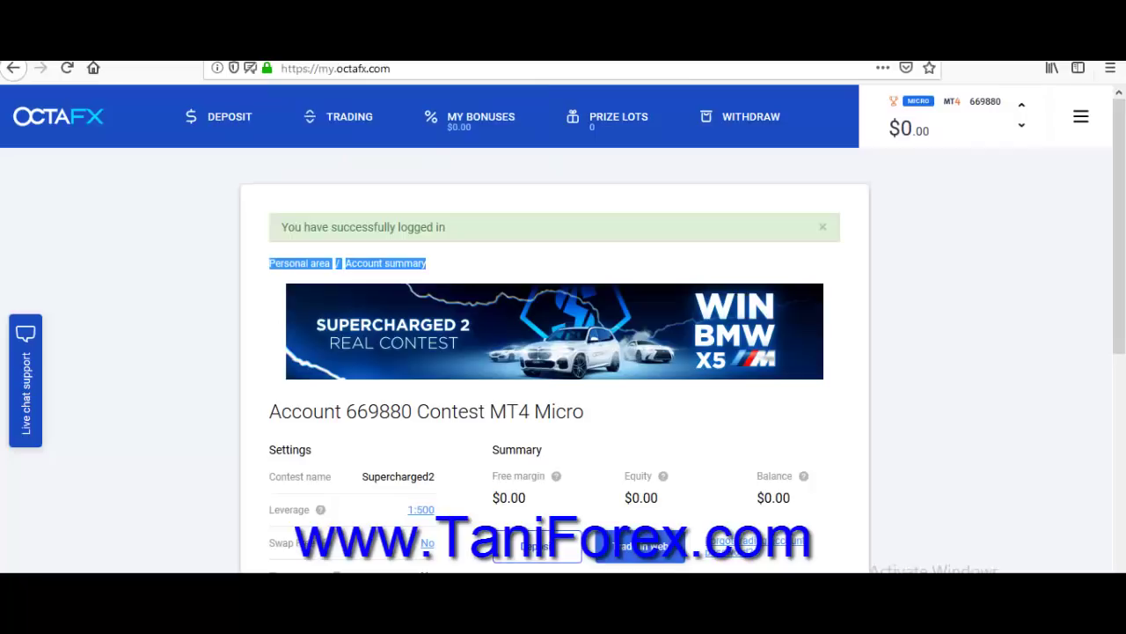
pyautogui.scroll(-5, 555, 352)
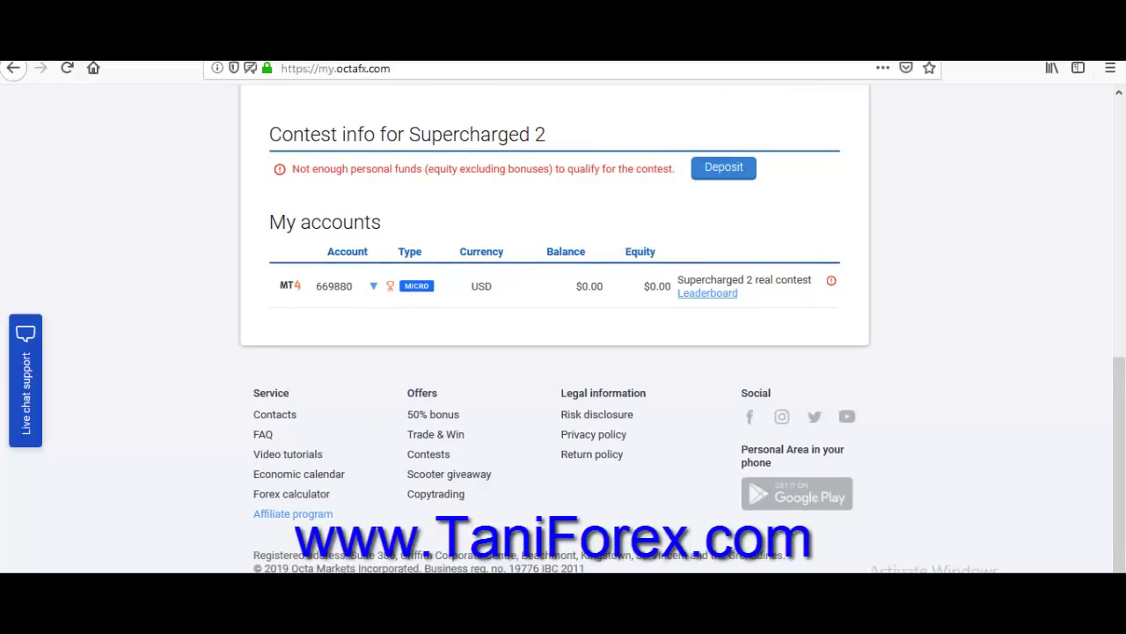
pyautogui.click(293, 513)
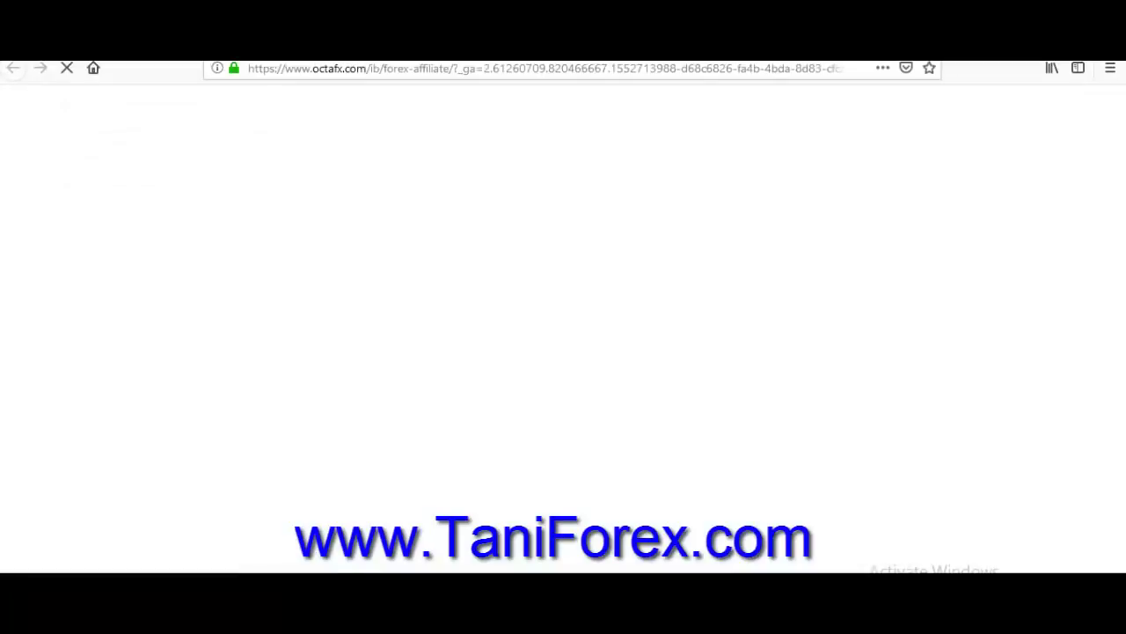
# Compare the partner options and choose JOIN NOW under 'Want to become an Introducer?'.
pyautogui.scroll(-2, 563, 352)
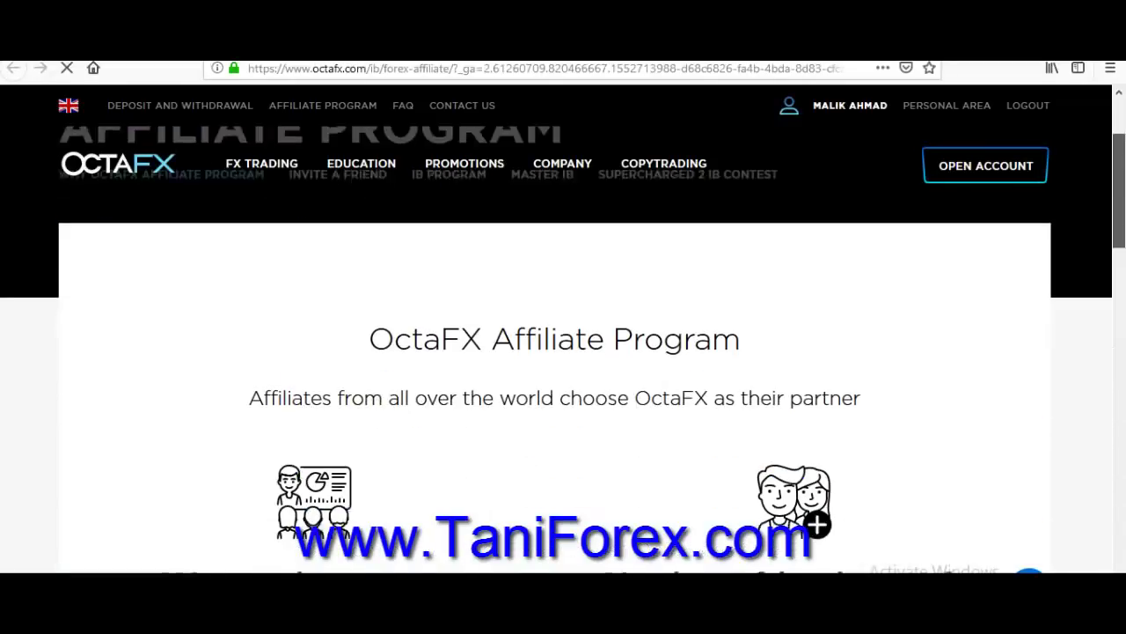
pyautogui.scroll(-3, 564, 352)
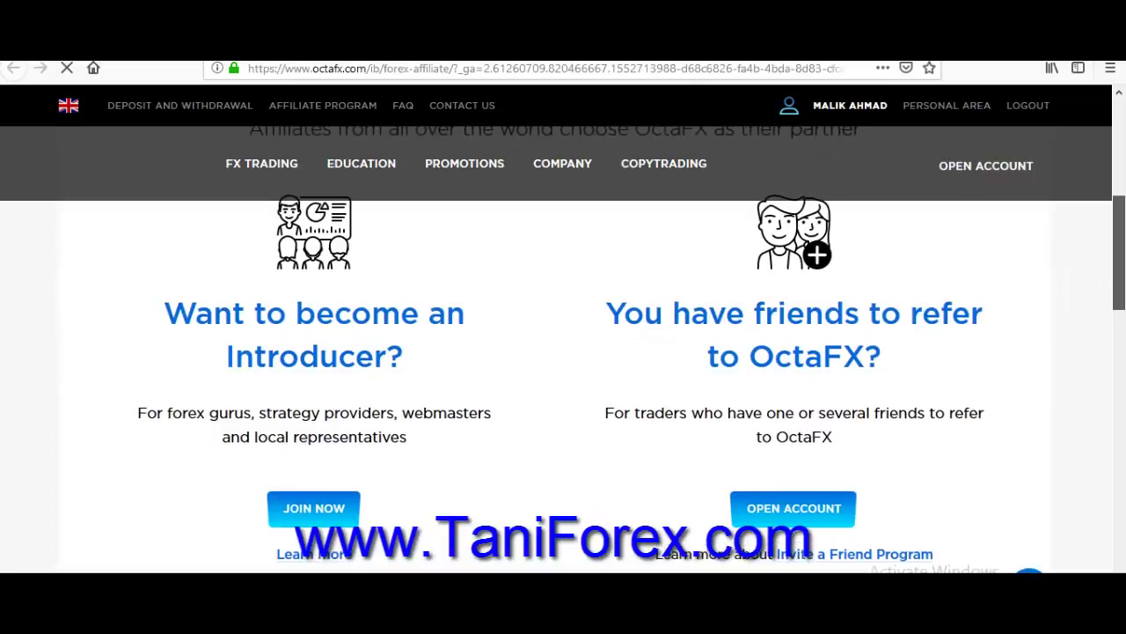
pyautogui.scroll(1, 563, 352)
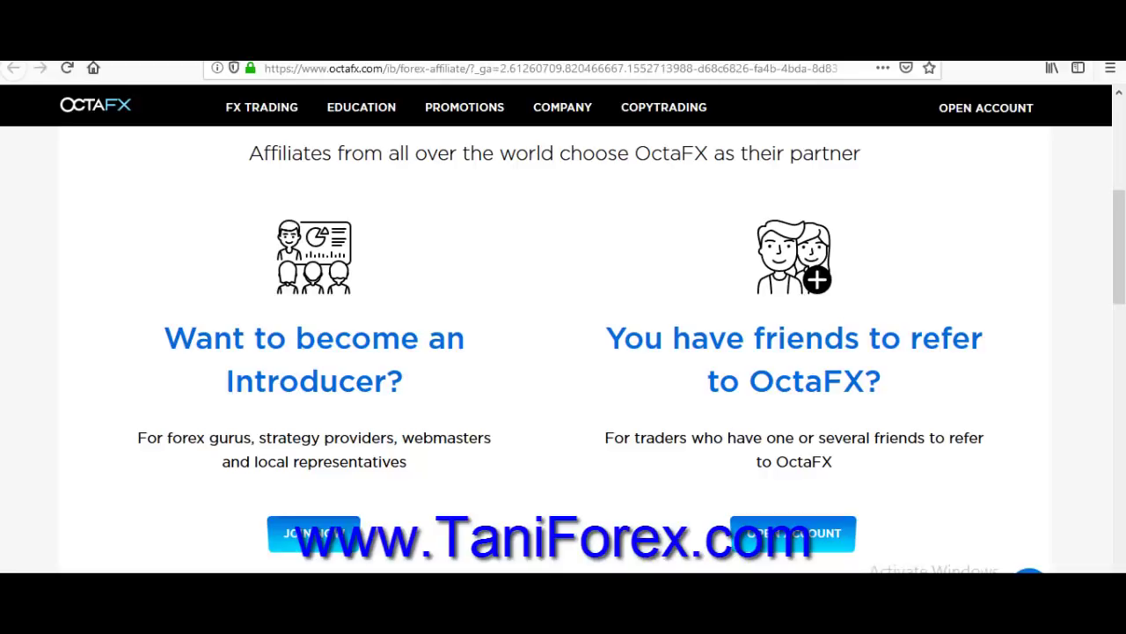
pyautogui.moveTo(607, 338); pyautogui.dragTo(883, 380)
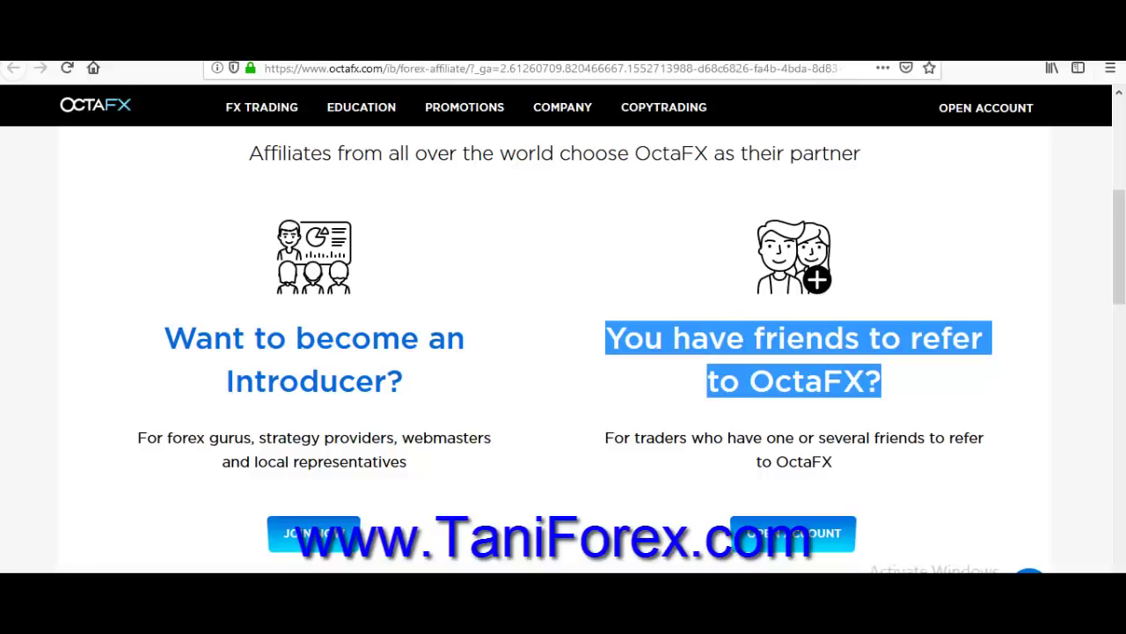
pyautogui.scroll(-3, 564, 352)
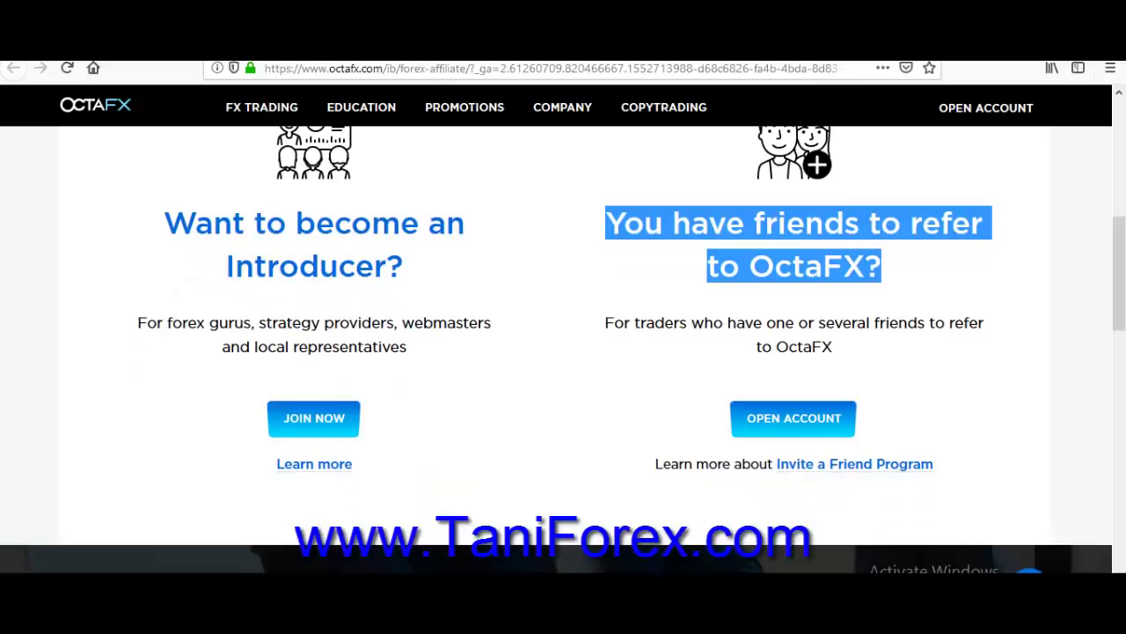
pyautogui.moveTo(194, 222); pyautogui.dragTo(374, 266)
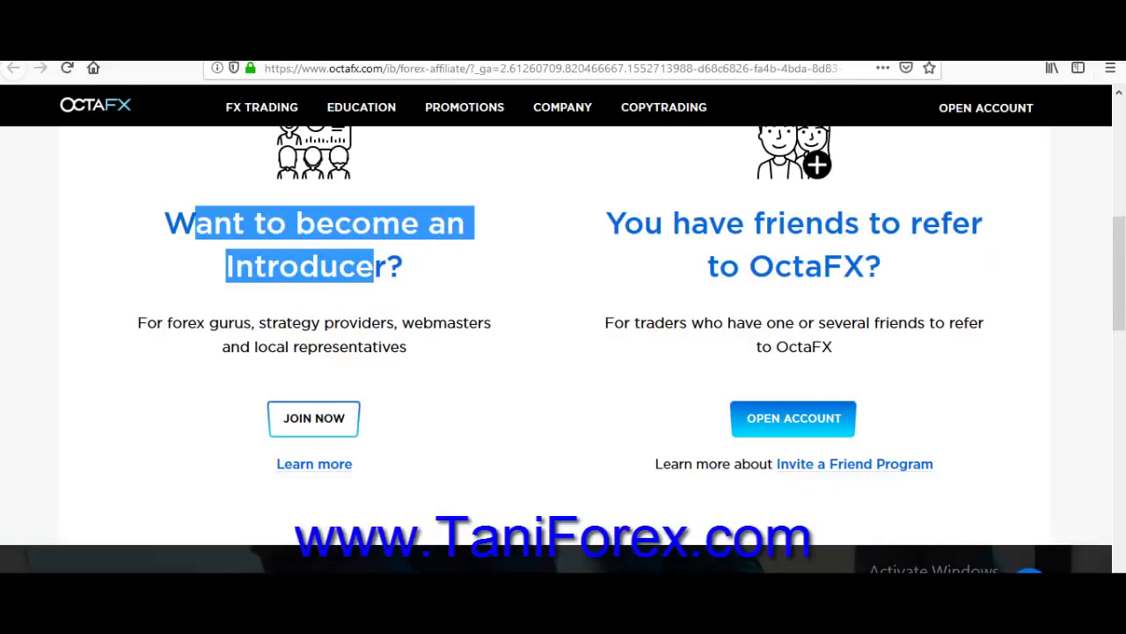
pyautogui.click(313, 418)
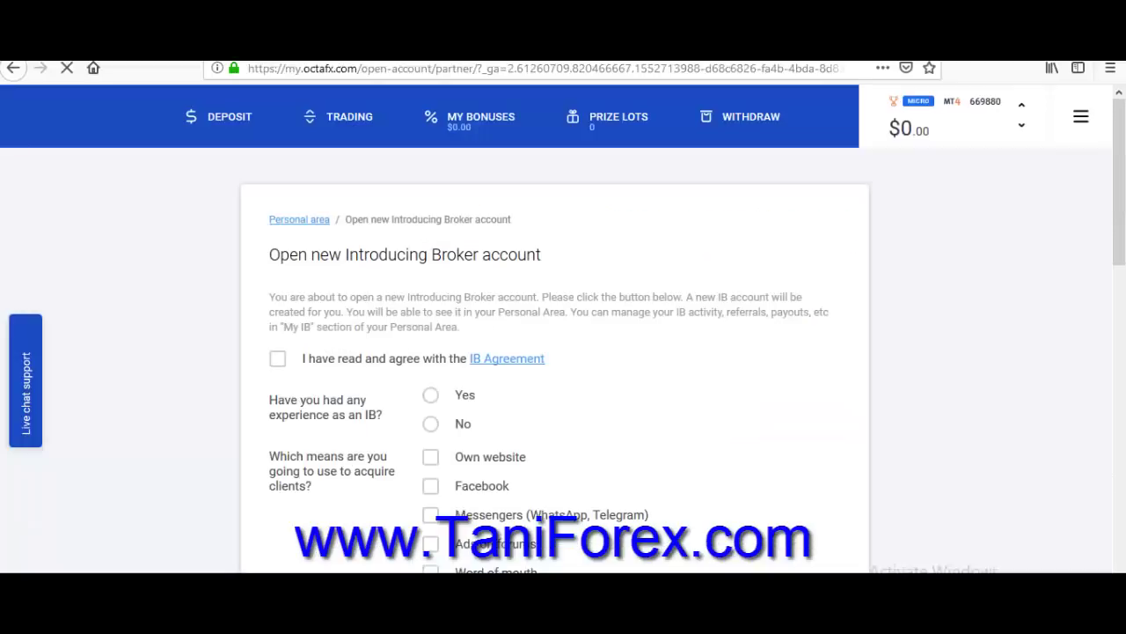
# Read the IB Agreement PDF through page 4, including the IB Rank commission table, then close it.
pyautogui.scroll(-3, 564, 352)
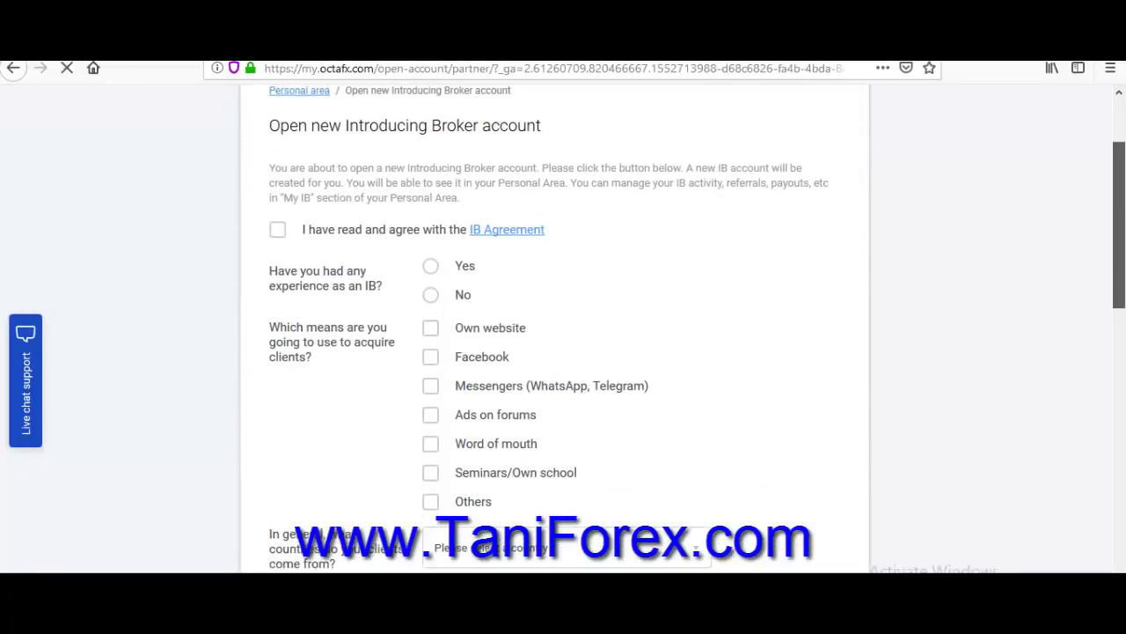
pyautogui.click(506, 230)
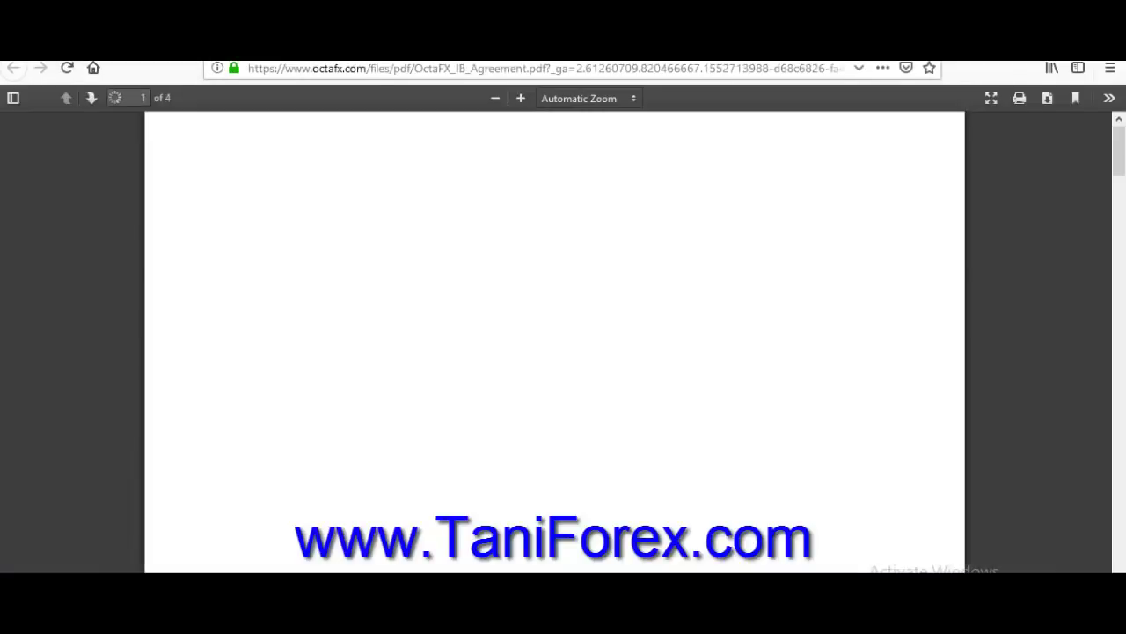
pyautogui.scroll(-6, 564, 343)
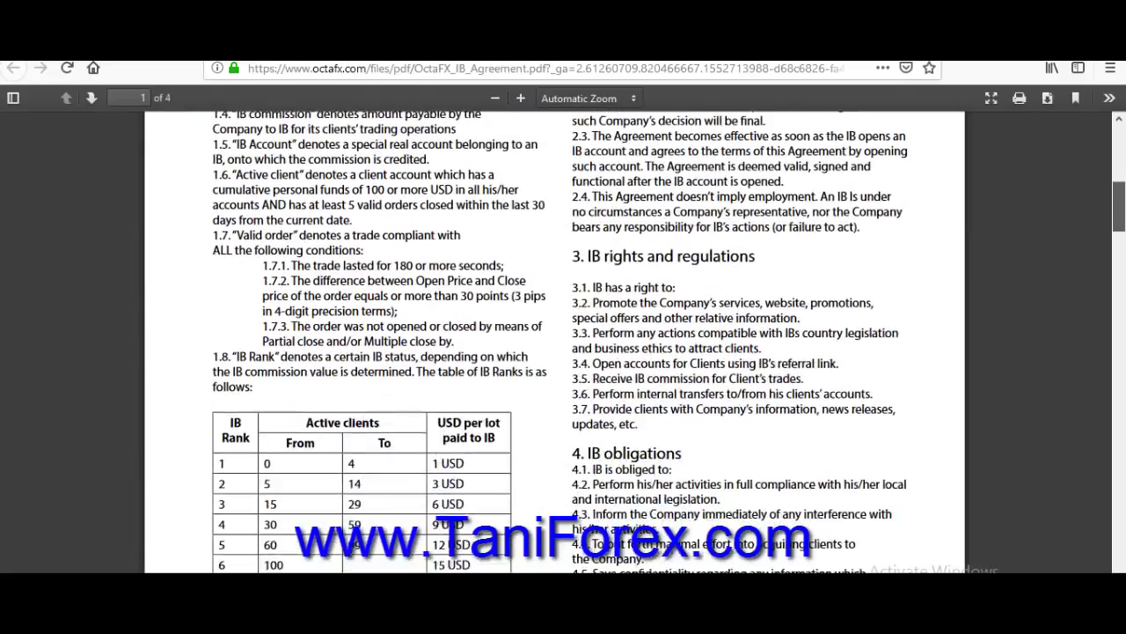
pyautogui.scroll(-3, 563, 343)
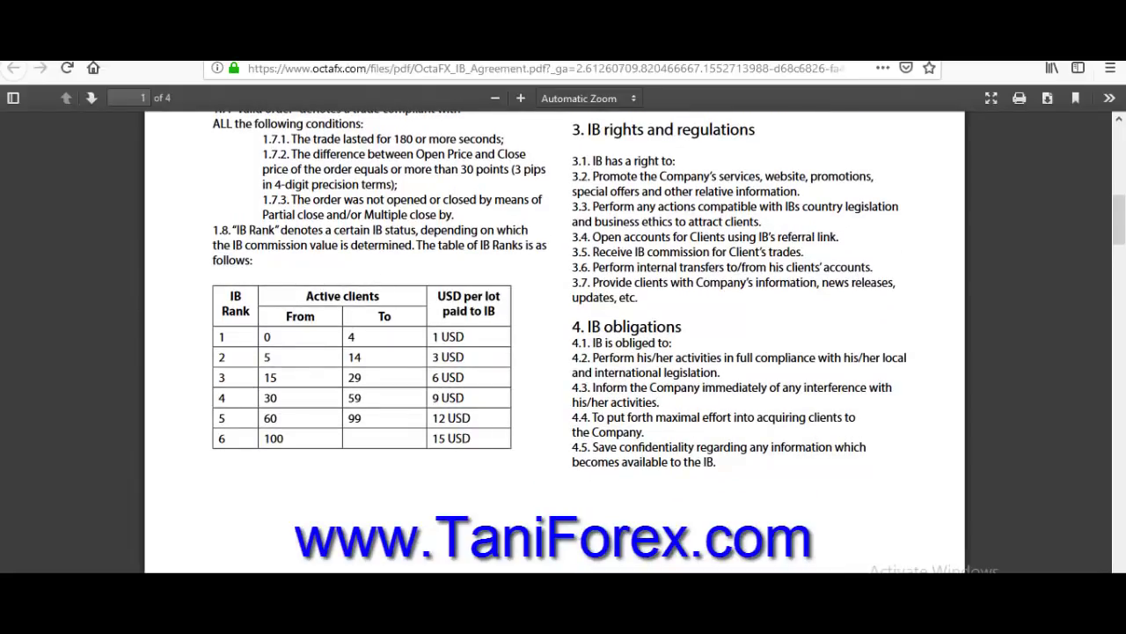
pyautogui.scroll(-10, 563, 343)
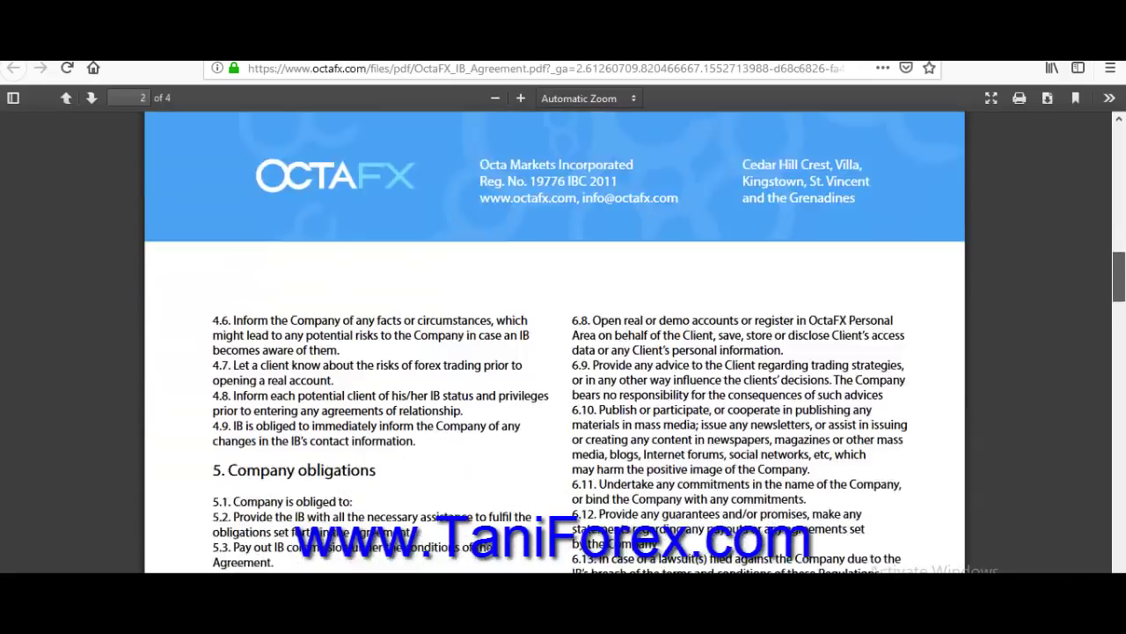
pyautogui.scroll(-20, 563, 343)
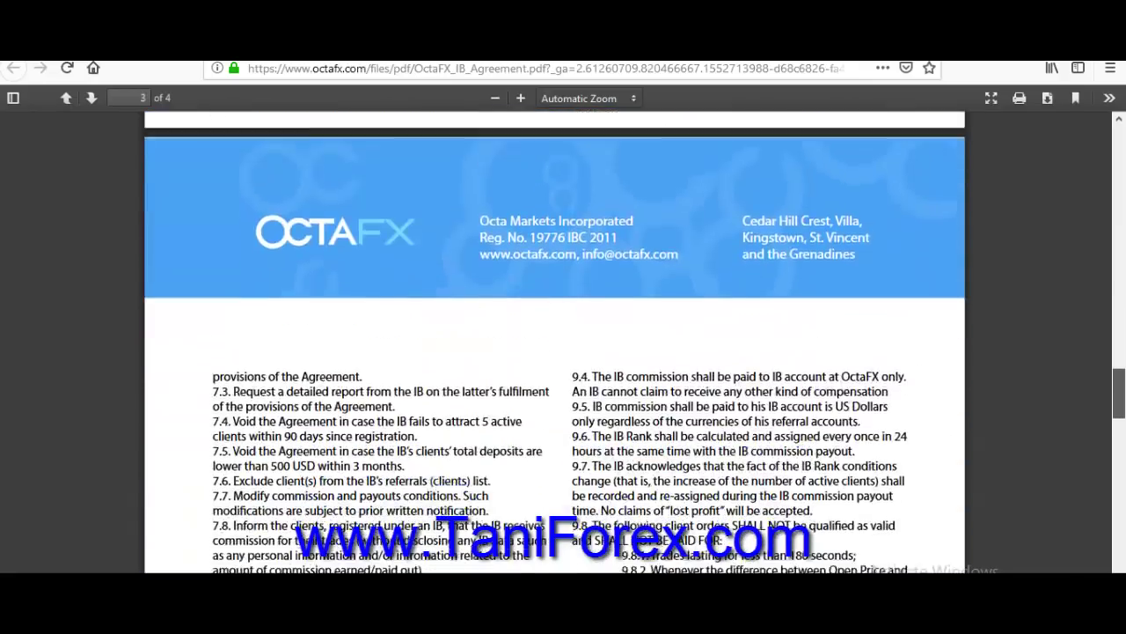
pyautogui.scroll(-20, 563, 343)
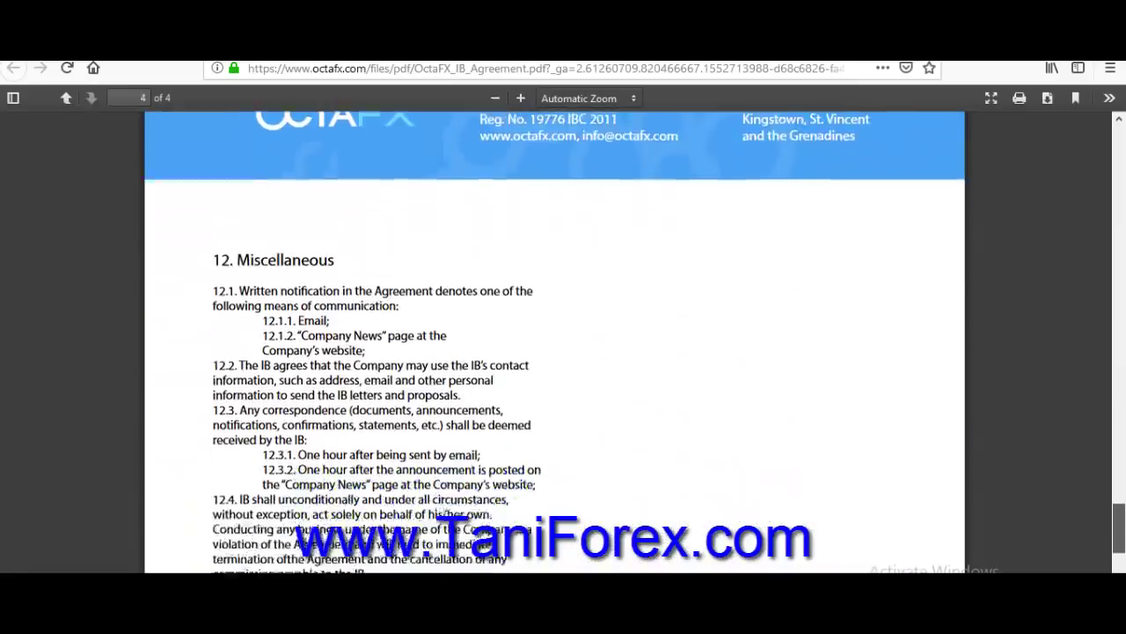
pyautogui.scroll(1, 563, 343)
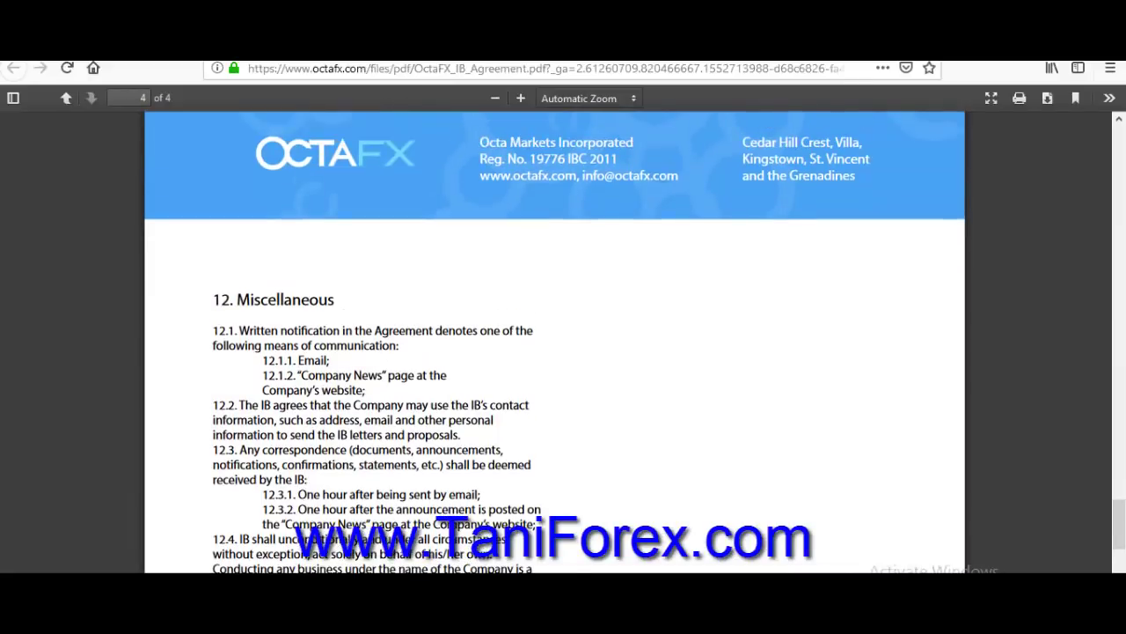
pyautogui.hotkey('ctrl', 'w')
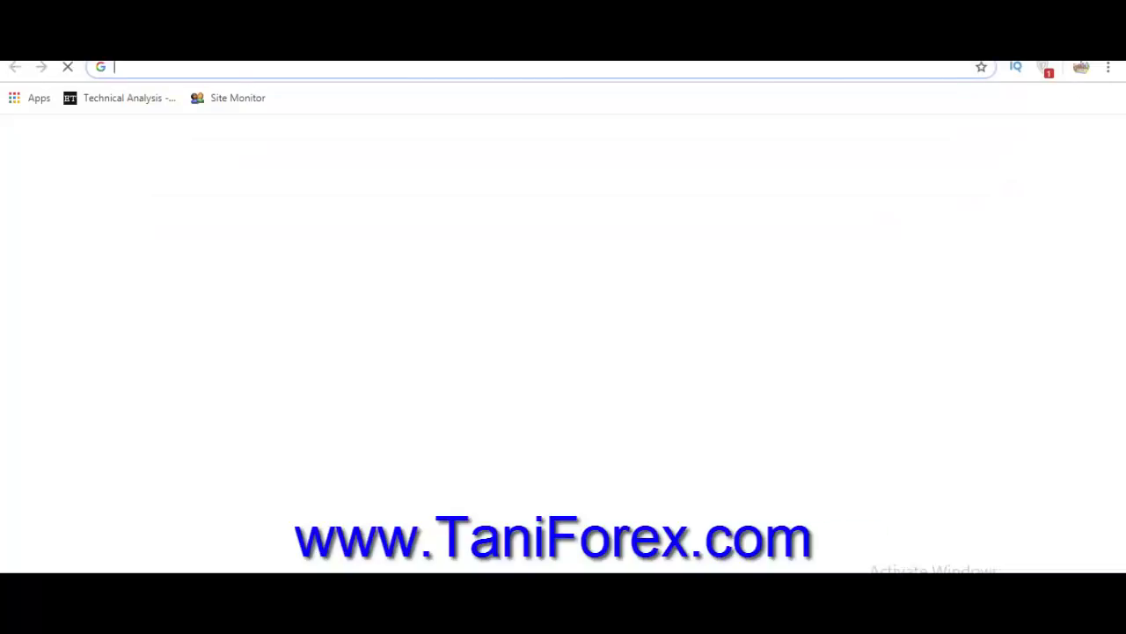
# Search Google for 'join tani forex group in octafx' and open the top Tani Forex article.
pyautogui.write('join ')
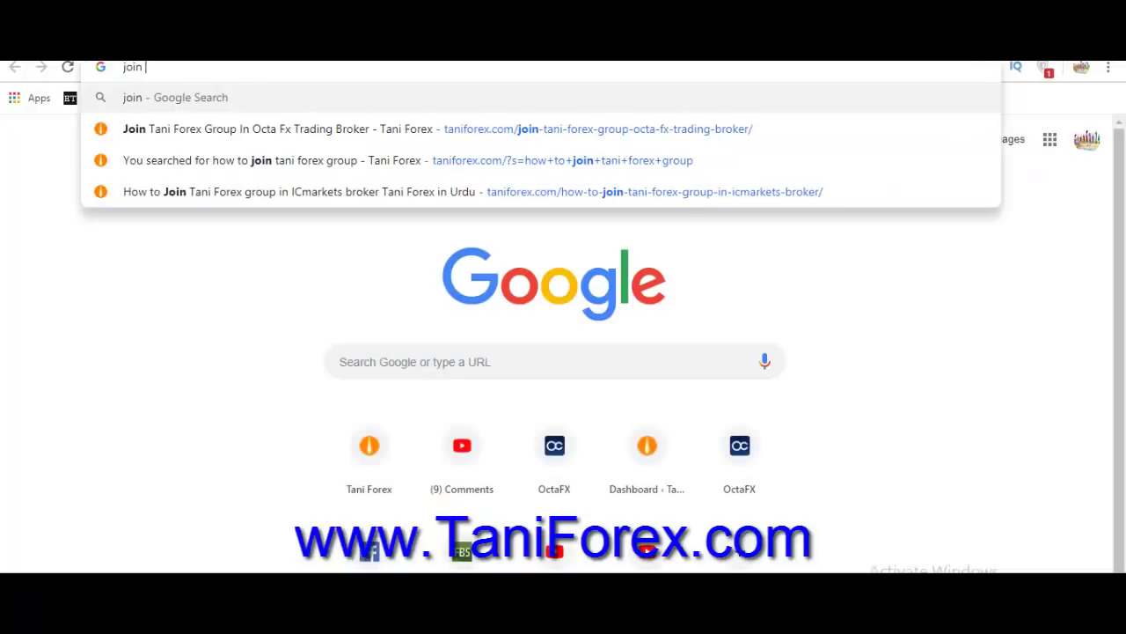
pyautogui.write('tani forex group')
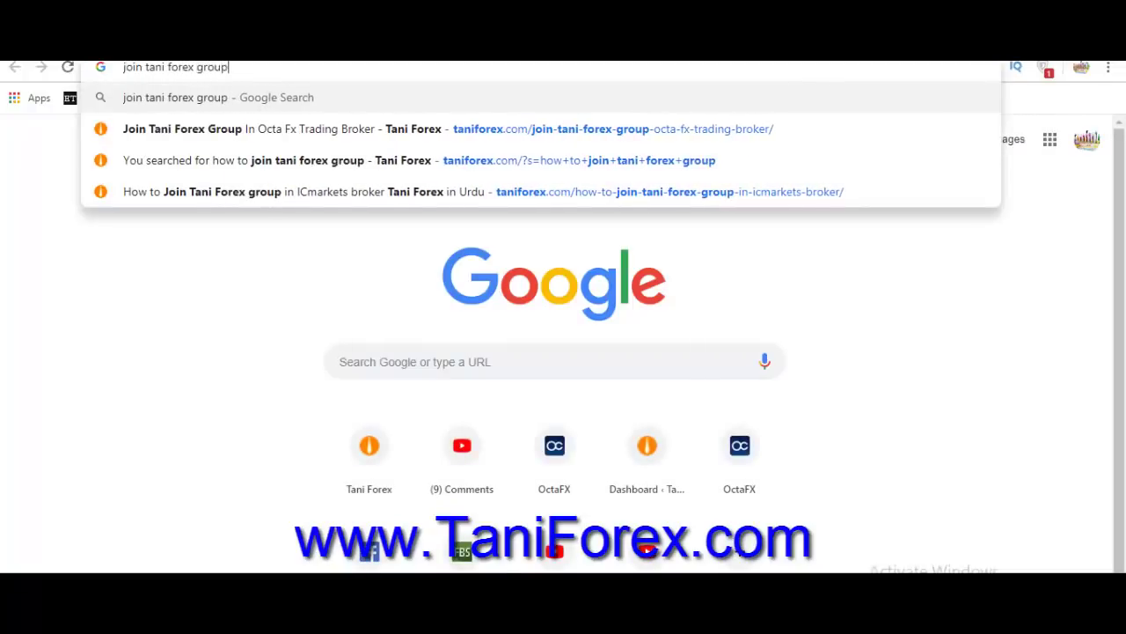
pyautogui.write(' in octaf')
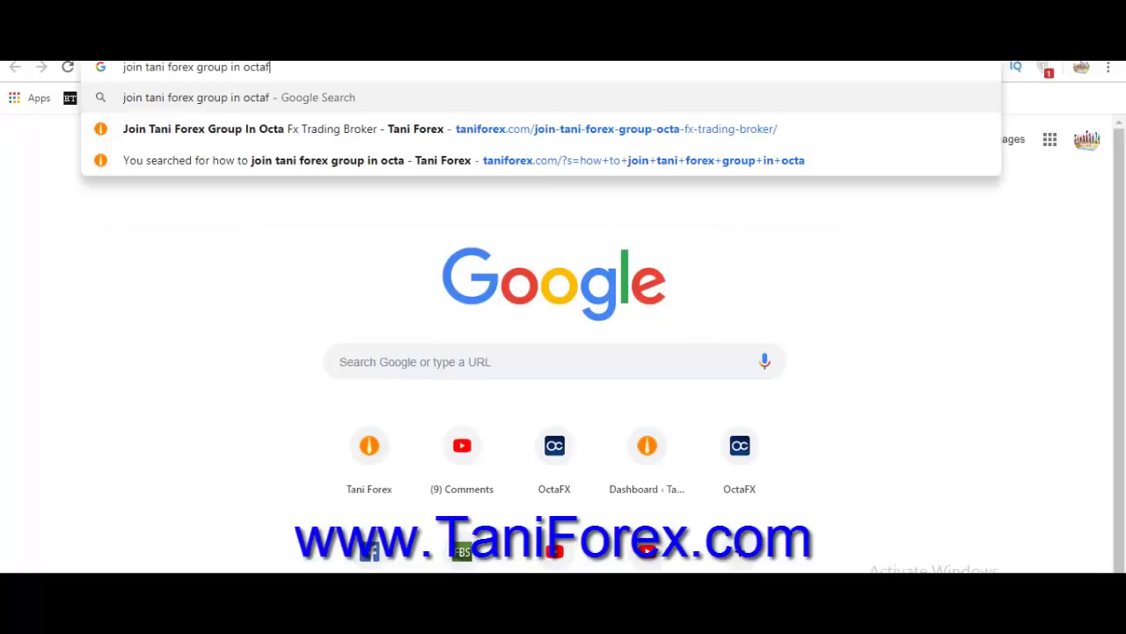
pyautogui.write('x')
pyautogui.press('Return')
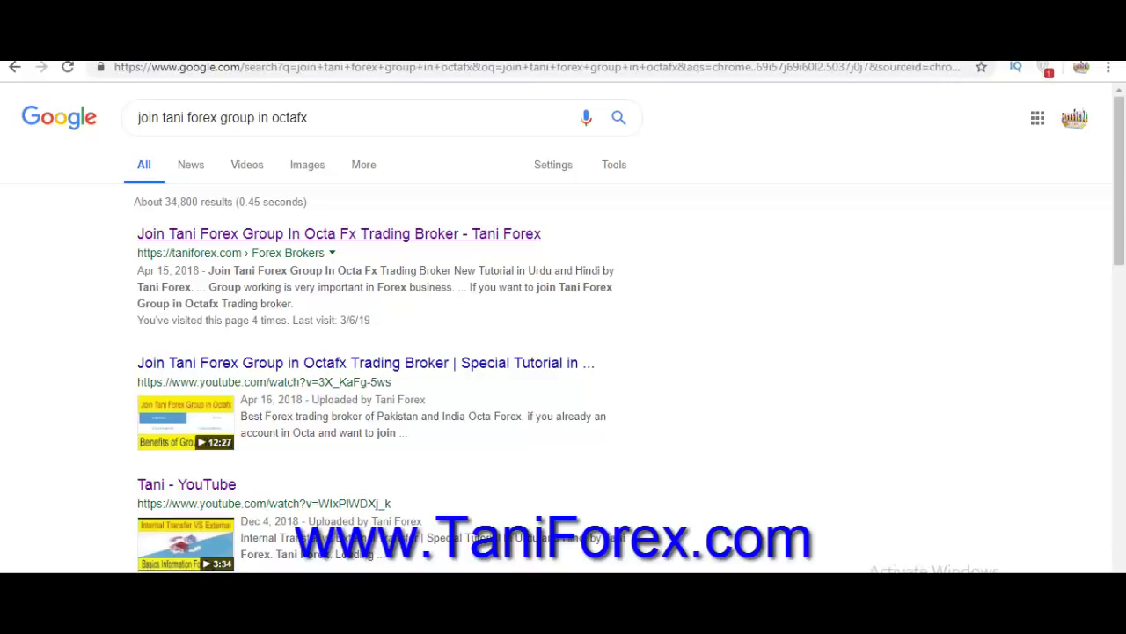
pyautogui.click(339, 233)
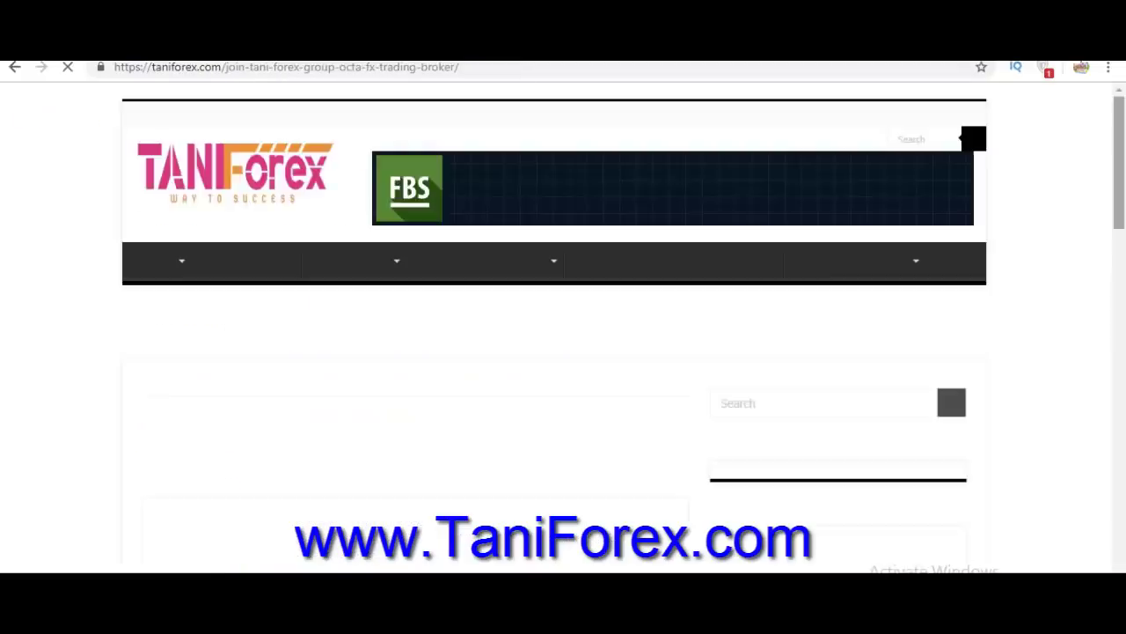
# Select the Tani Forex sample message from 'Hi' to 'Thank you' and copy it.
pyautogui.scroll(-2, 563, 326)
pyautogui.scroll(-4, 563, 325)
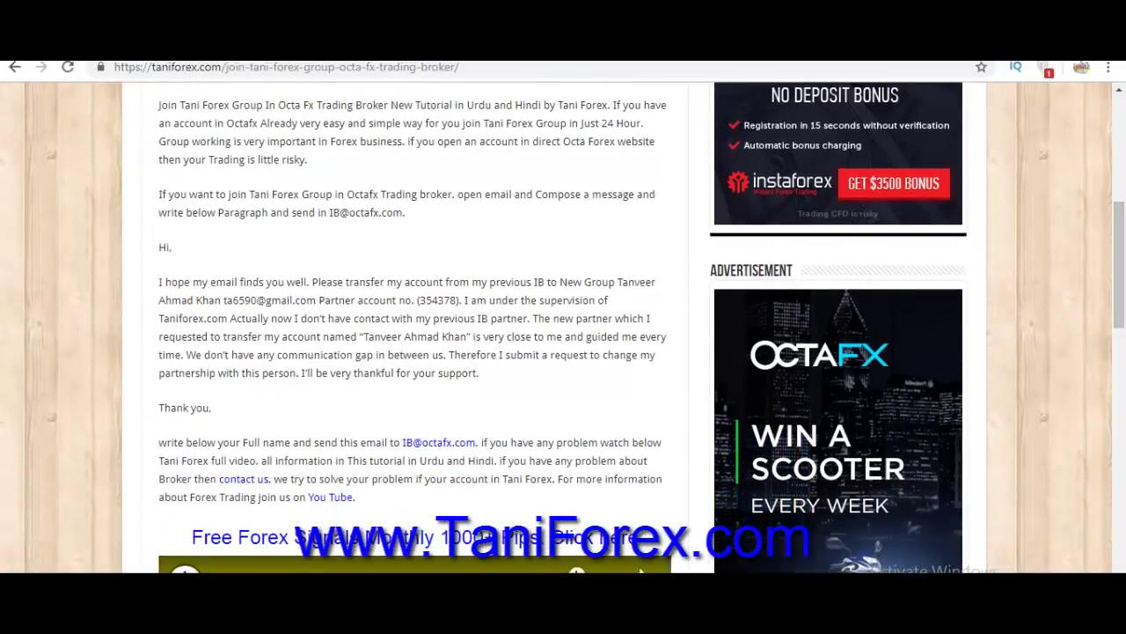
pyautogui.moveTo(158, 247); pyautogui.dragTo(213, 407)
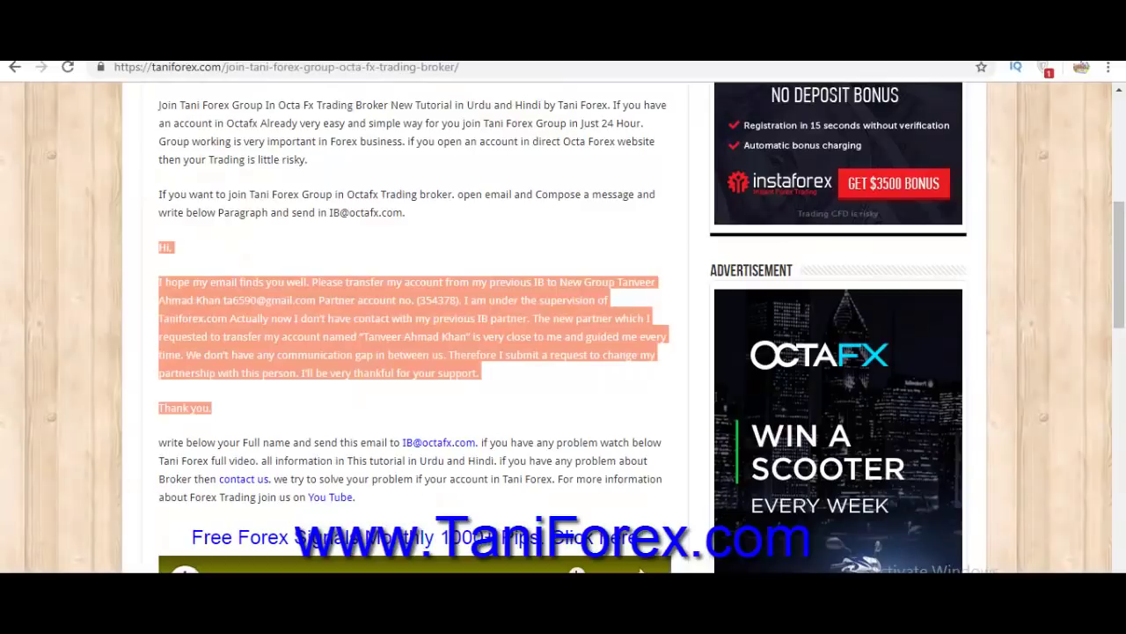
pyautogui.moveTo(476, 442); pyautogui.dragTo(402, 442)
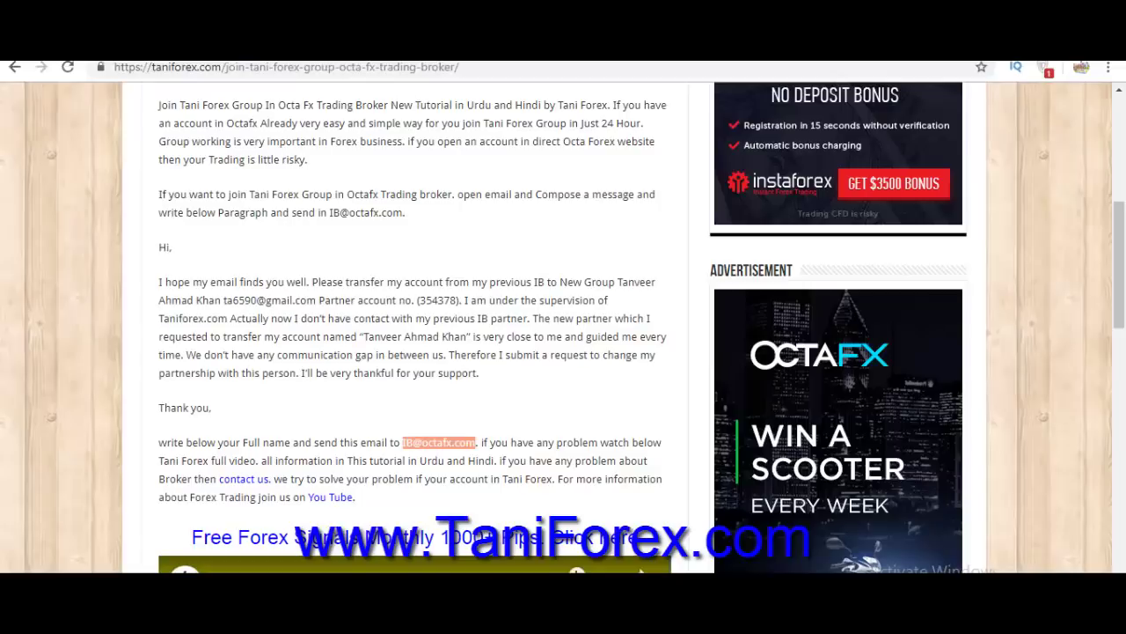
pyautogui.moveTo(212, 407); pyautogui.dragTo(159, 247)
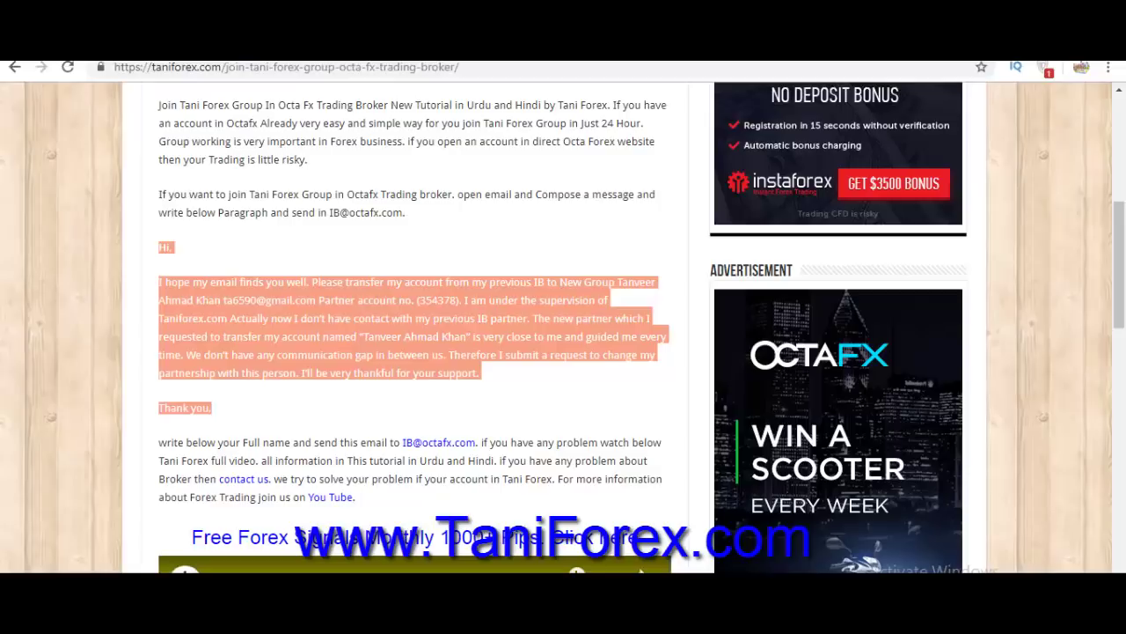
pyautogui.rightClick(282, 301)
pyautogui.click(315, 313)
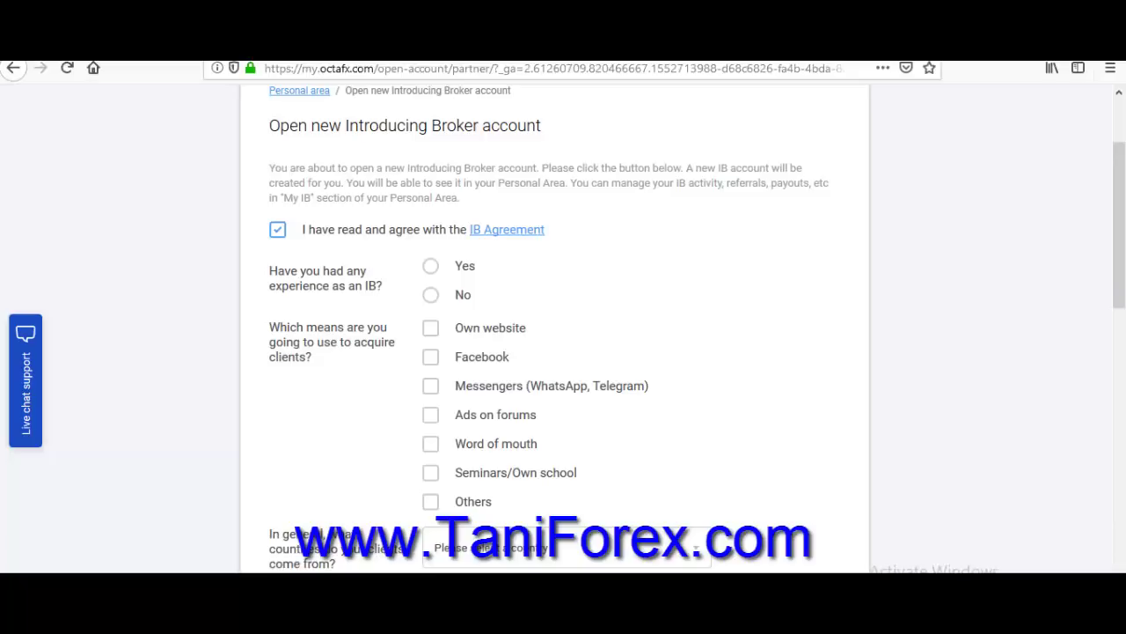
# Answer No to 'Have you had any experience as an IB?', revealing the referral-link note.
pyautogui.click(431, 266)
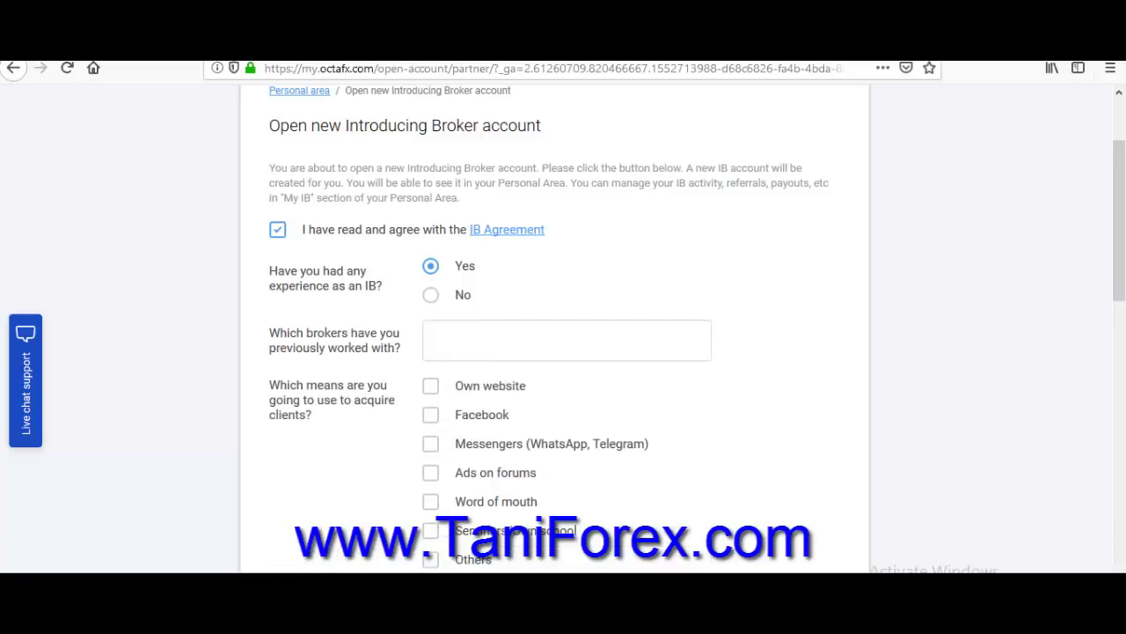
pyautogui.moveTo(280, 332); pyautogui.dragTo(355, 347)
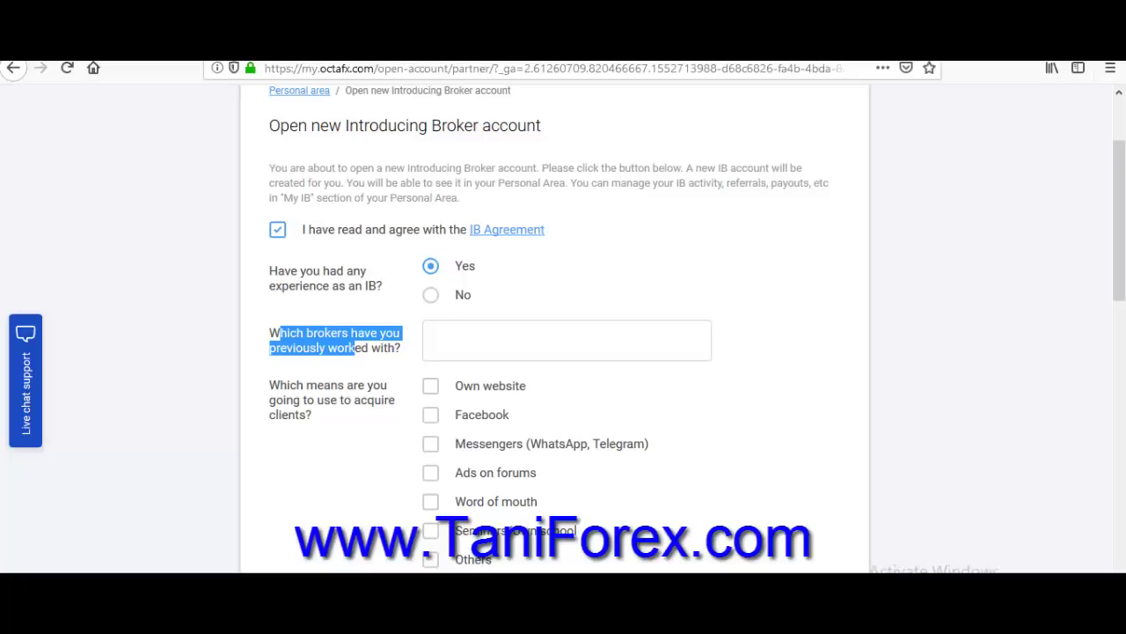
pyautogui.click(432, 341)
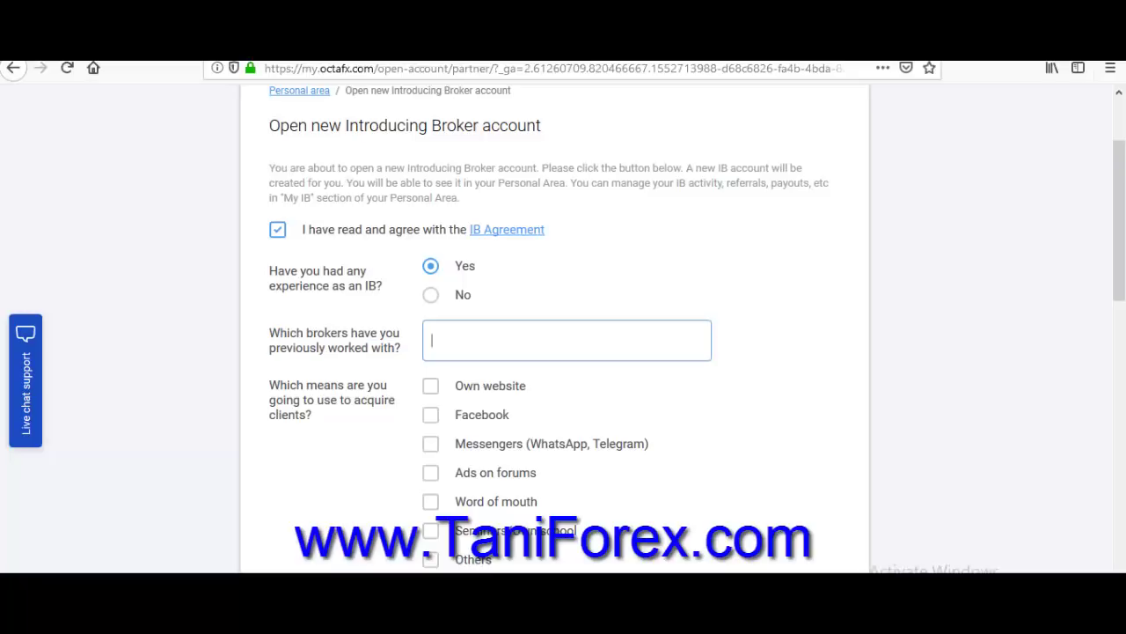
pyautogui.click(430, 295)
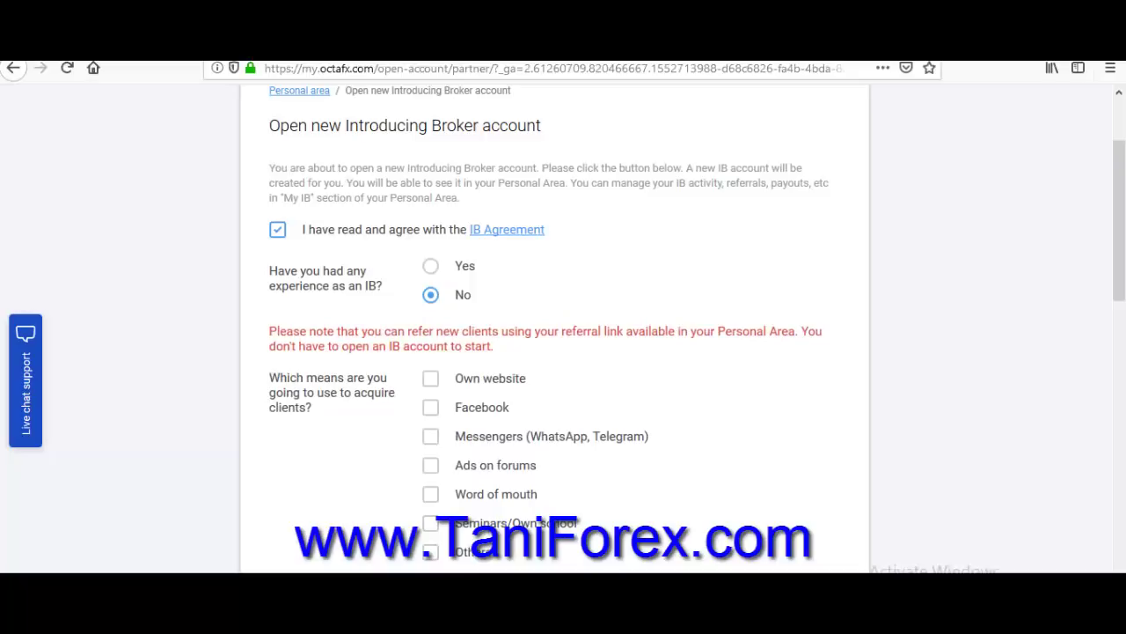
pyautogui.moveTo(475, 331); pyautogui.dragTo(495, 345)
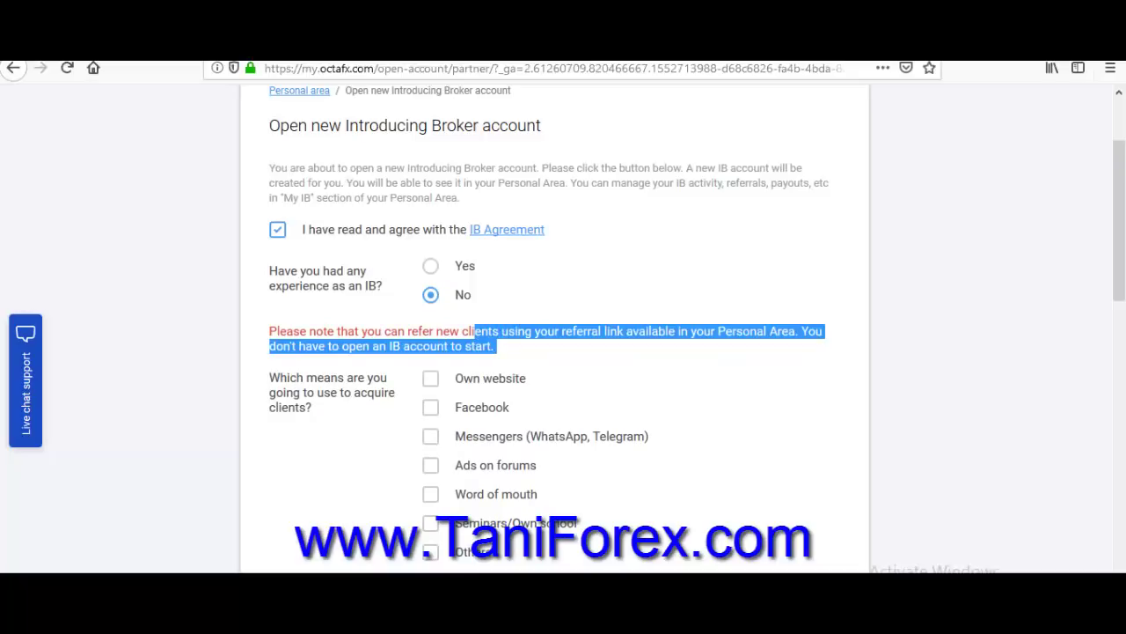
pyautogui.click(528, 347)
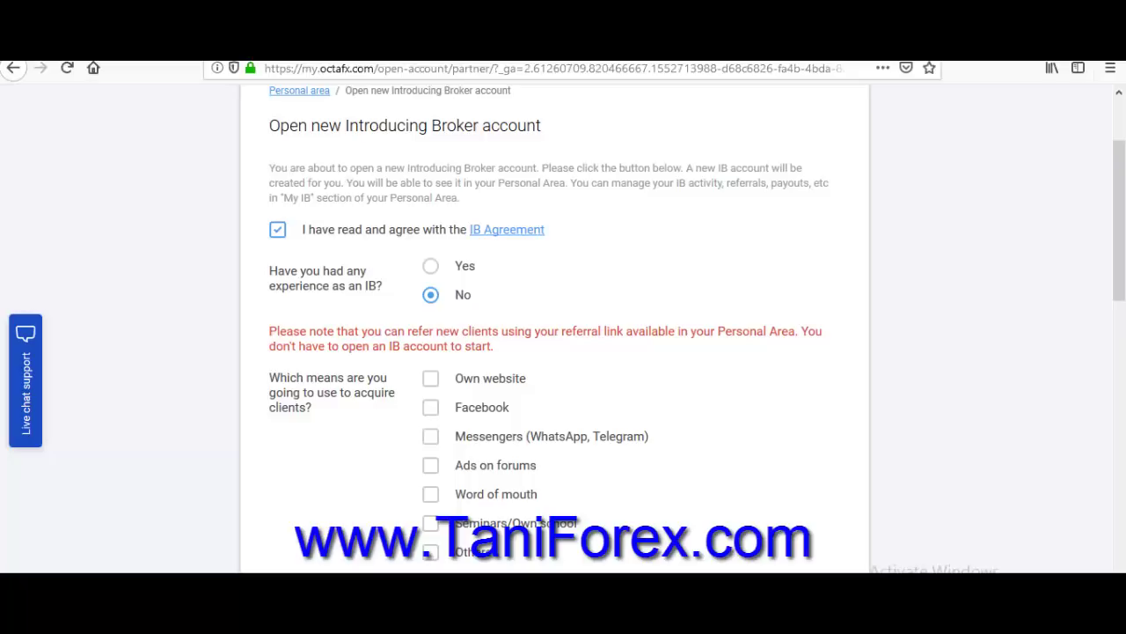
pyautogui.moveTo(1119, 220); pyautogui.dragTo(1119, 257)
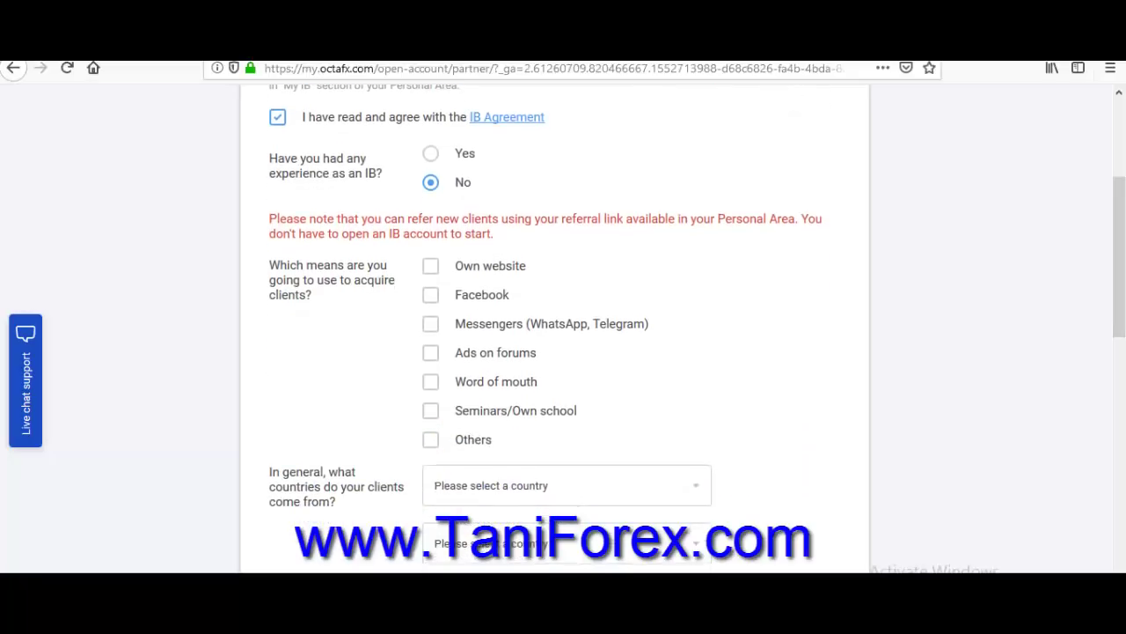
pyautogui.click(431, 153)
pyautogui.click(567, 228)
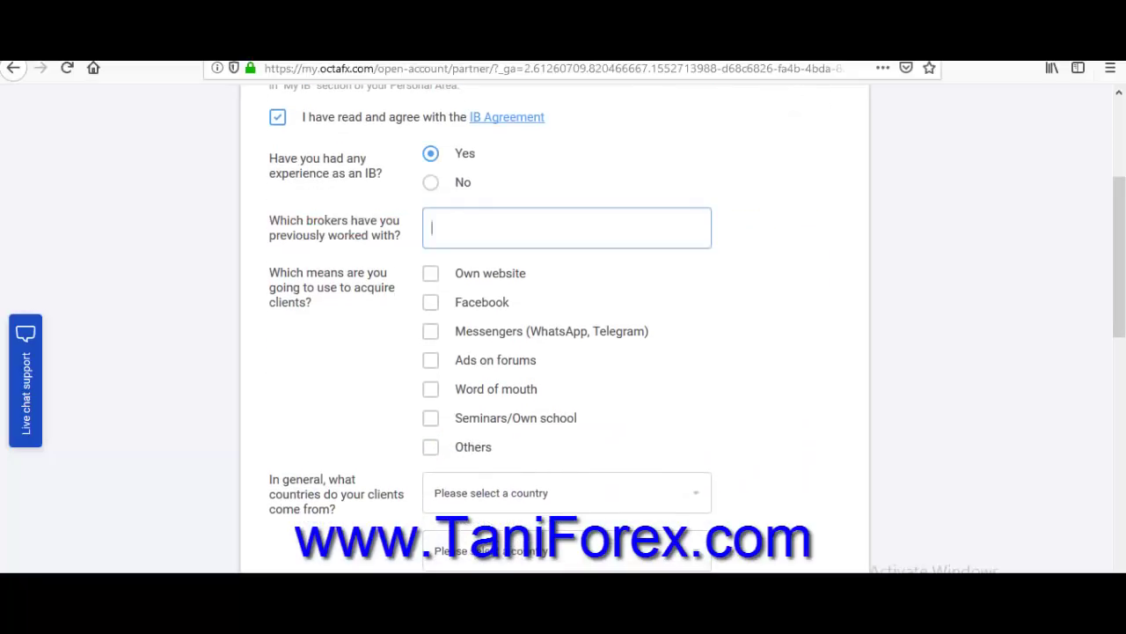
pyautogui.click(431, 182)
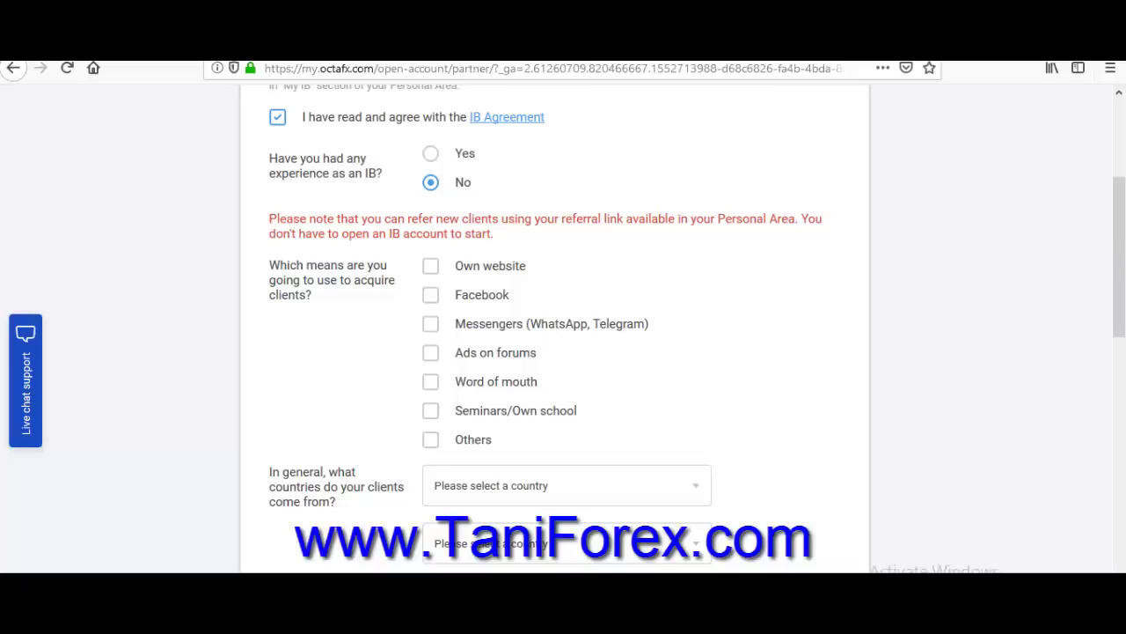
# Tick only Messengers (WhatsApp, Telegram) as the client acquisition means.
pyautogui.click(431, 439)
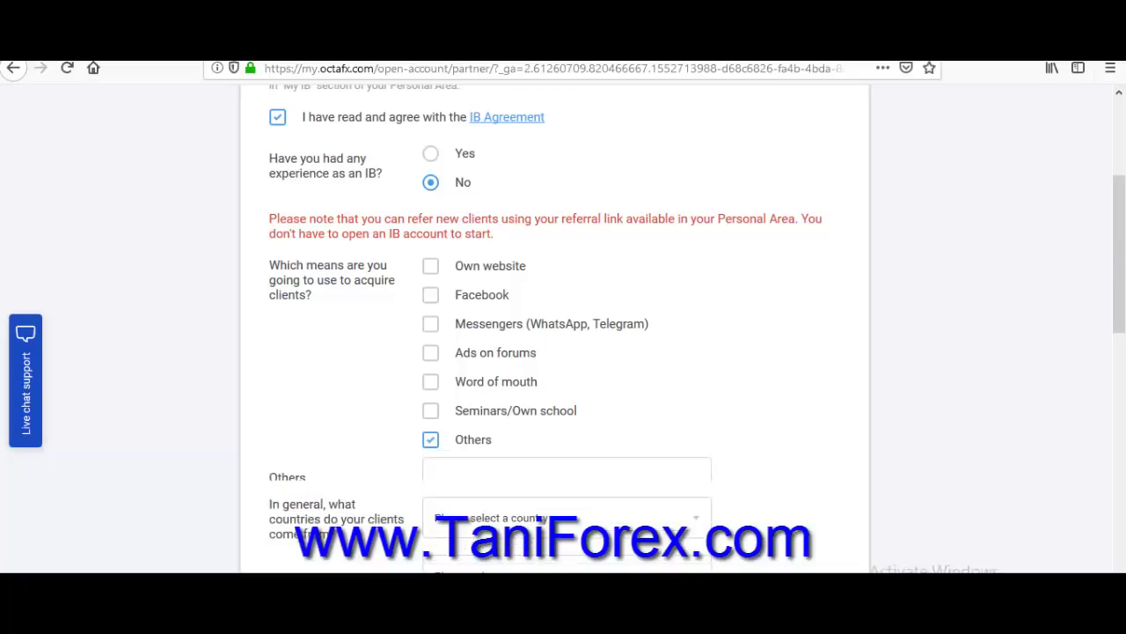
pyautogui.click(430, 439)
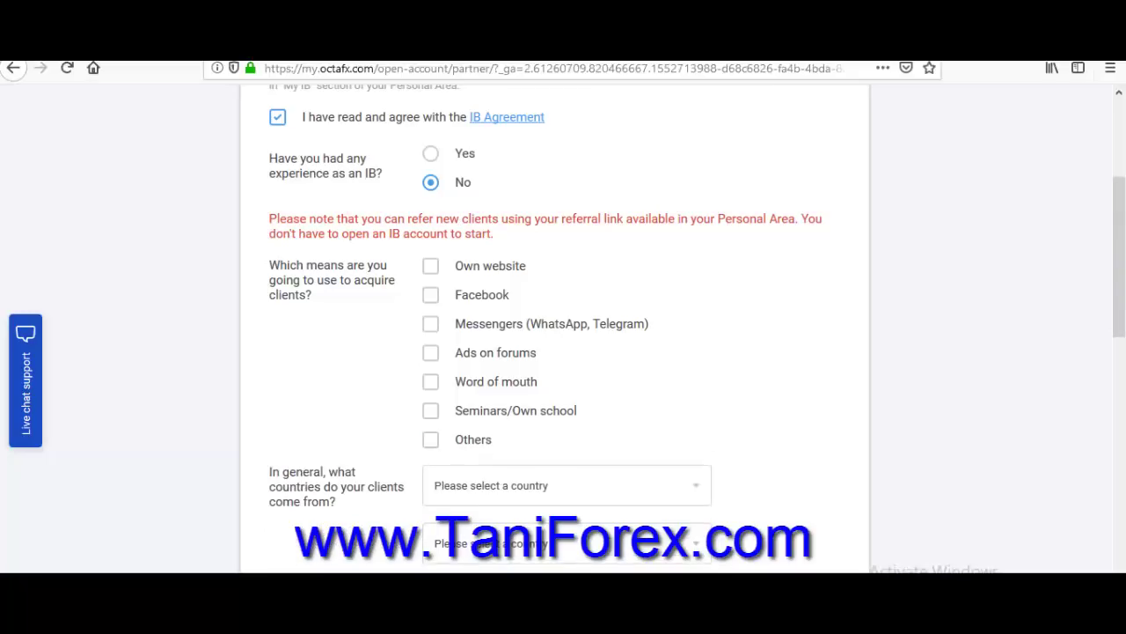
pyautogui.click(431, 294)
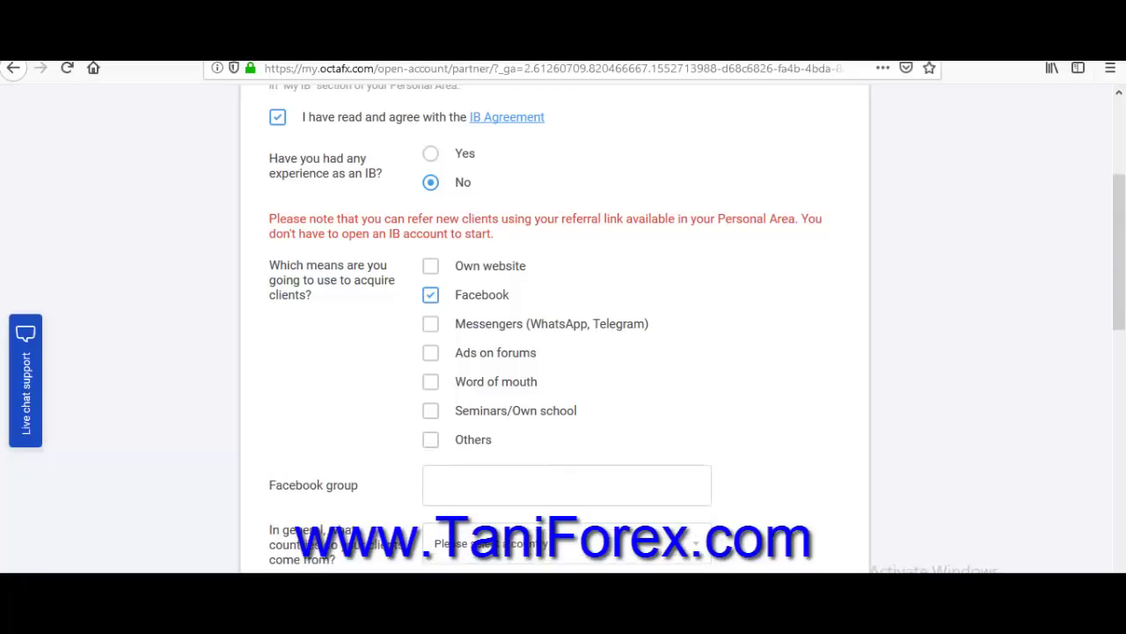
pyautogui.scroll(-1, 563, 335)
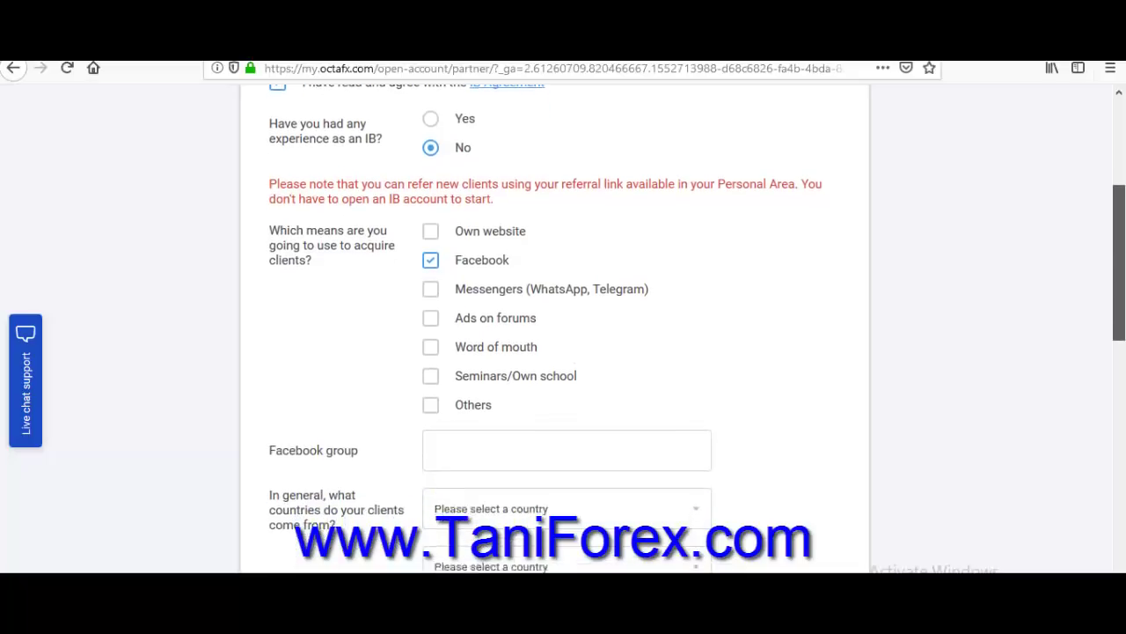
pyautogui.click(430, 278)
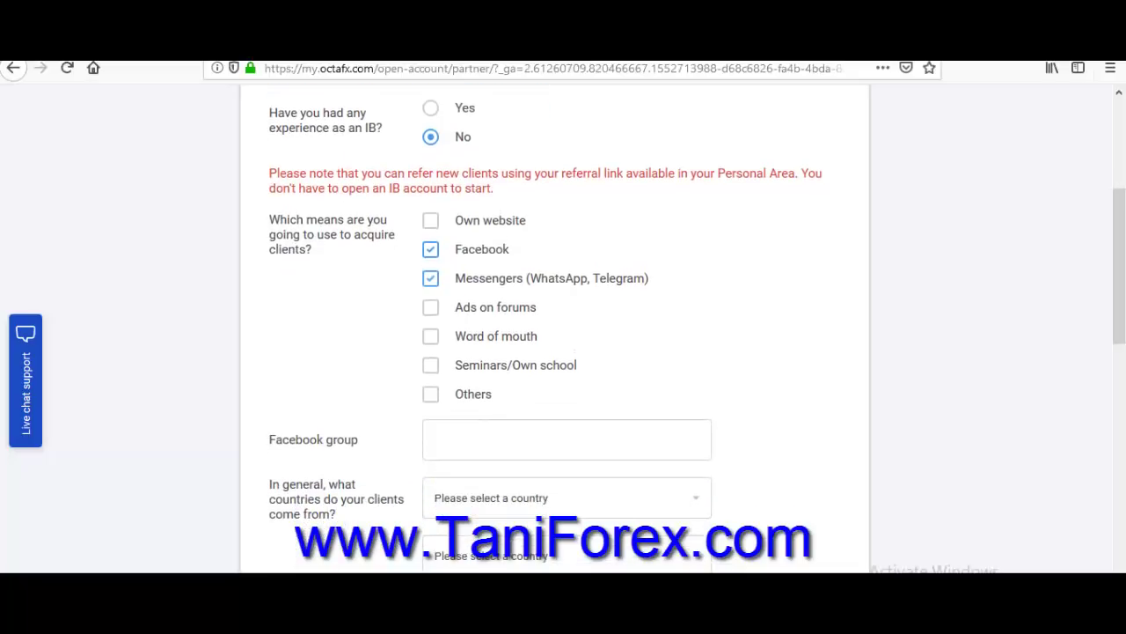
pyautogui.click(430, 249)
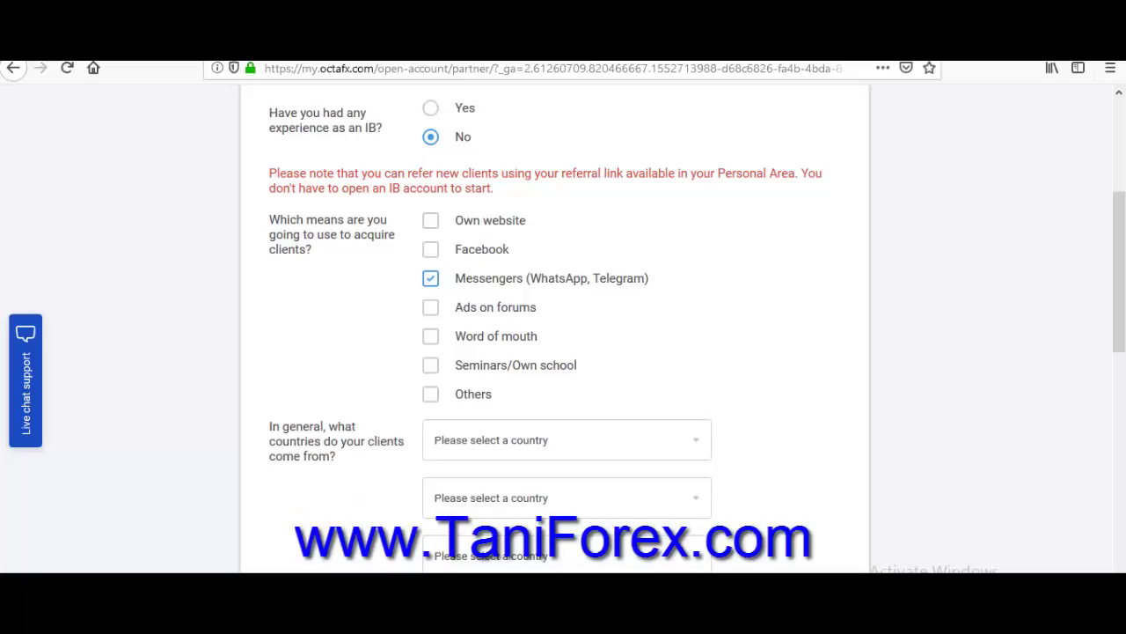
# Choose Pakistan, India and Afghanistan as the three client countries.
pyautogui.scroll(-3, 563, 335)
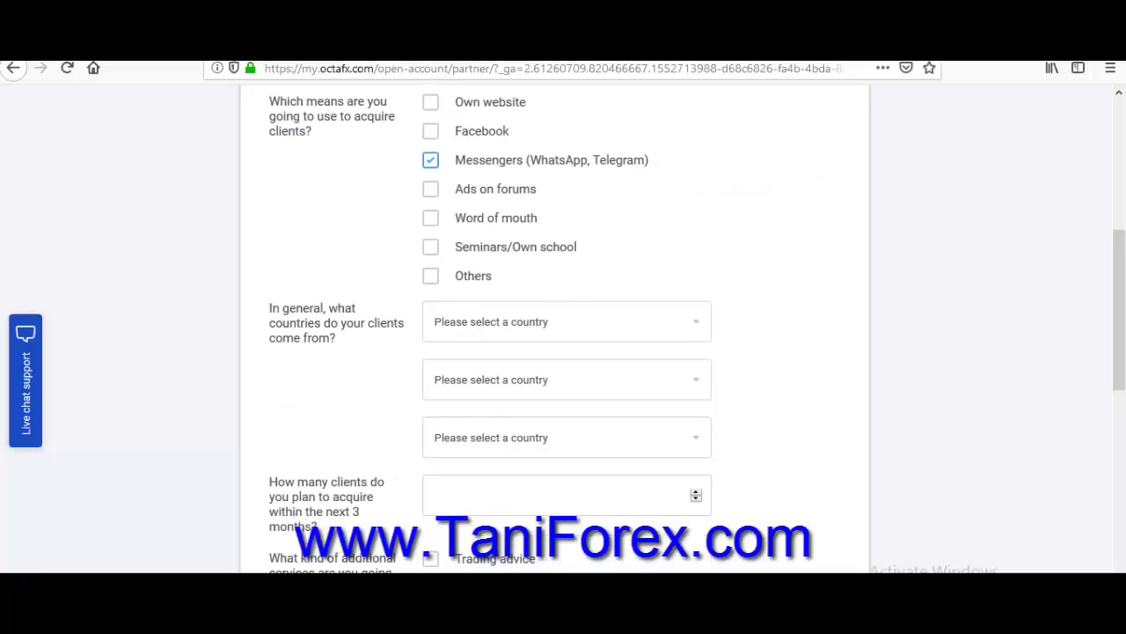
pyautogui.click(567, 321)
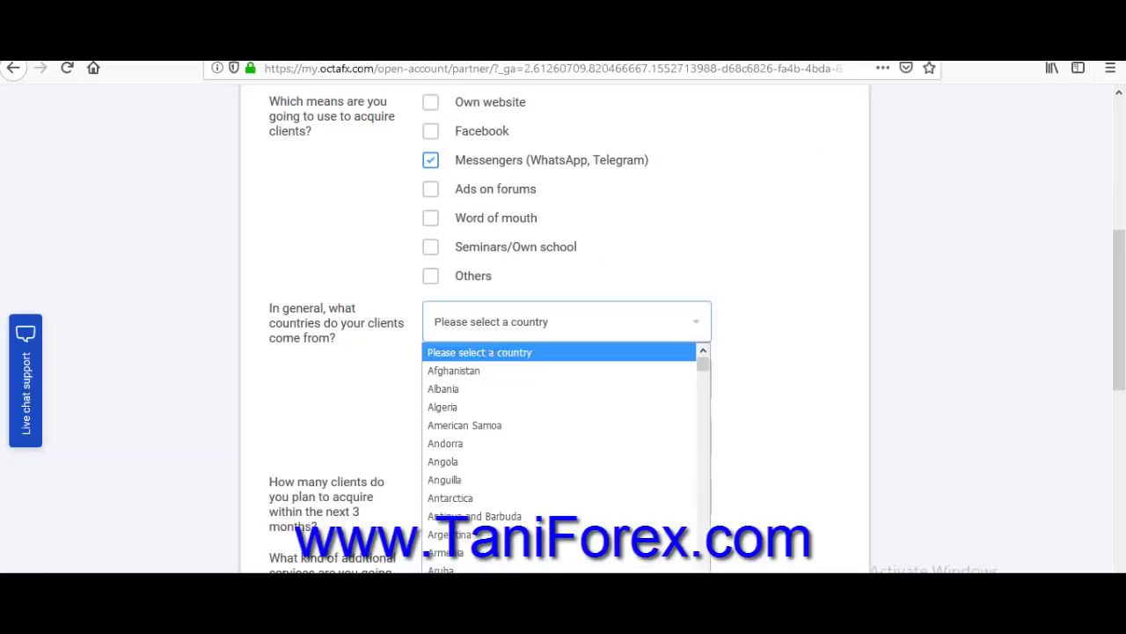
pyautogui.write('p')
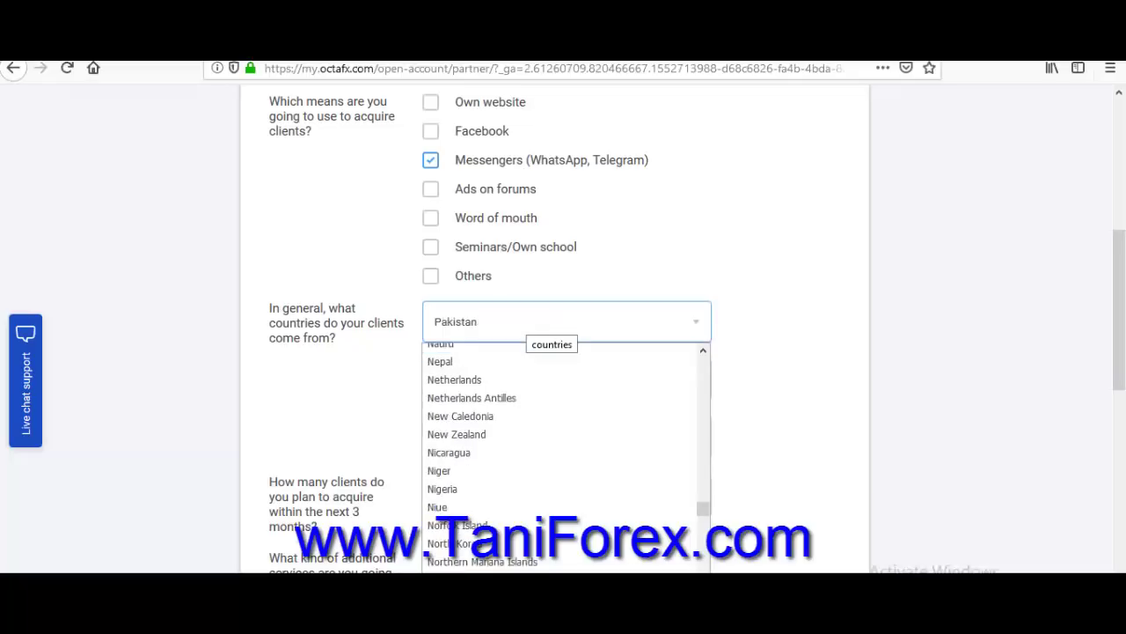
pyautogui.press('Return')
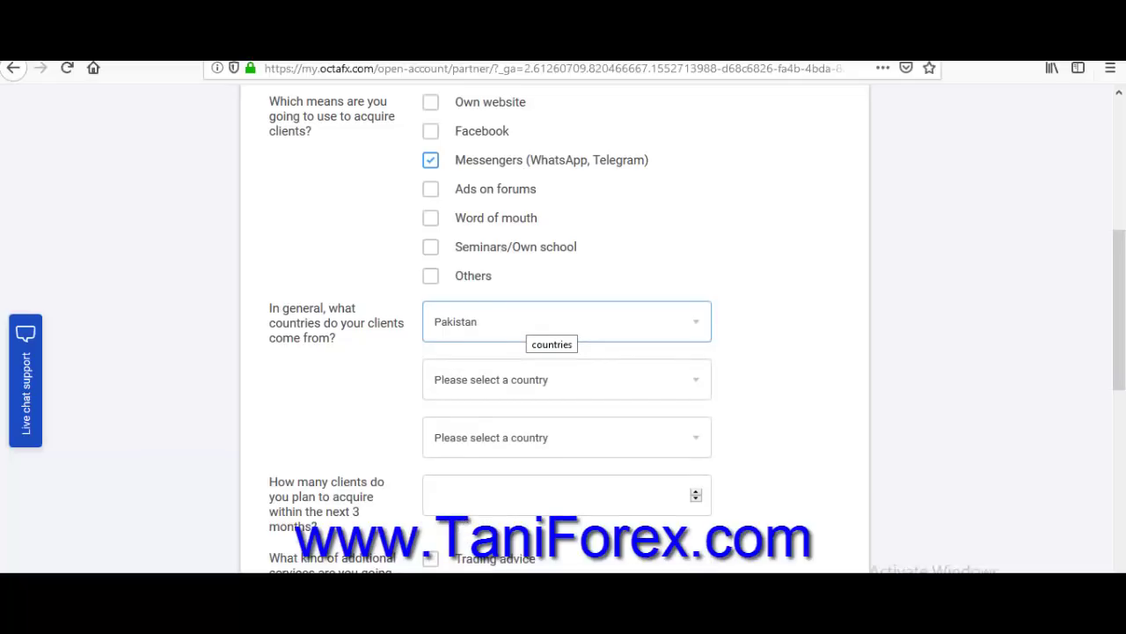
pyautogui.click(572, 379)
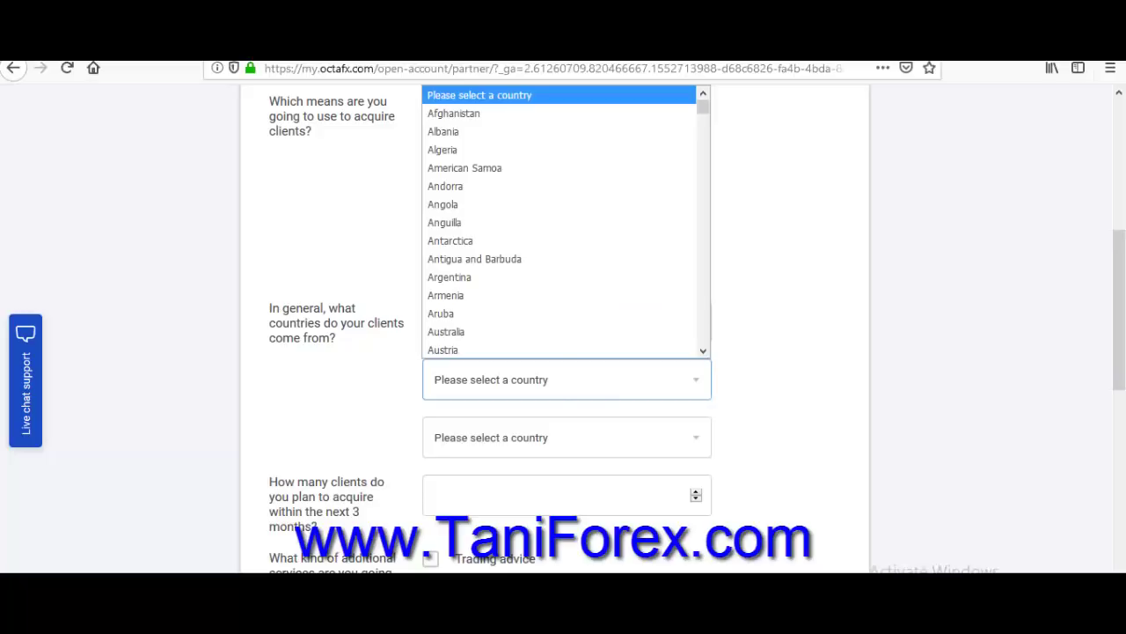
pyautogui.write('in')
pyautogui.press('Return')
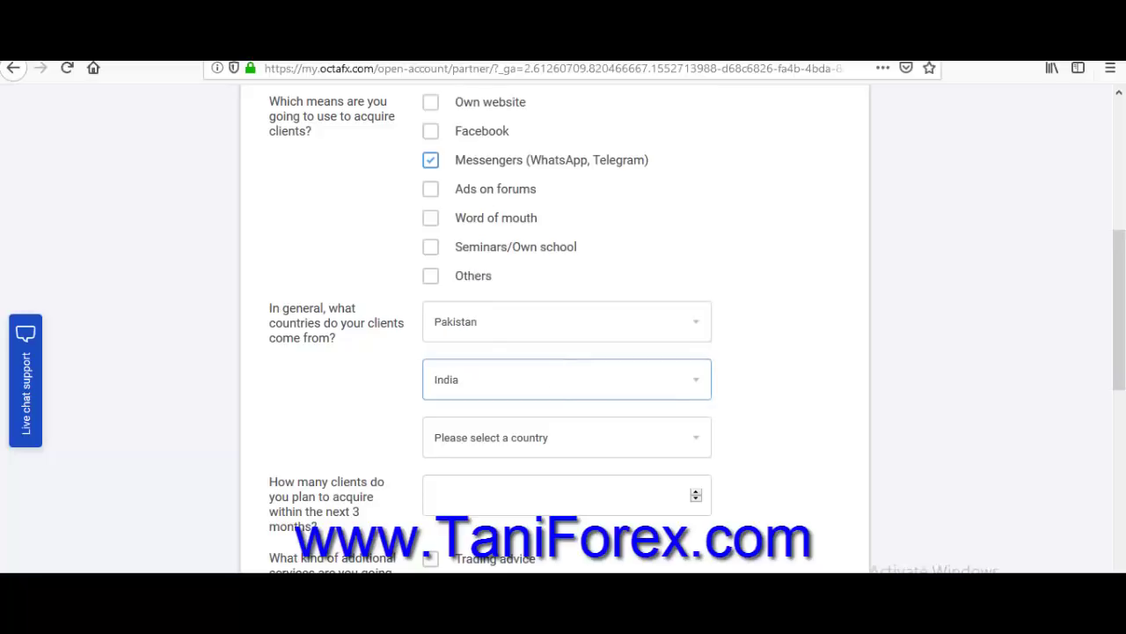
pyautogui.click(572, 437)
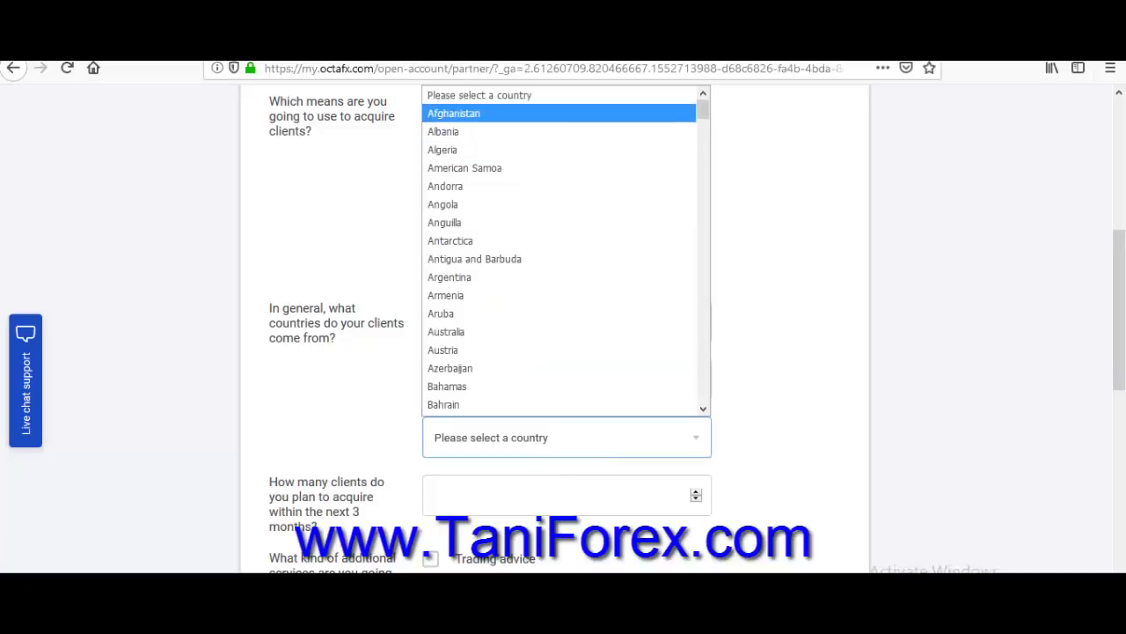
pyautogui.click(558, 113)
pyautogui.scroll(-3, 563, 352)
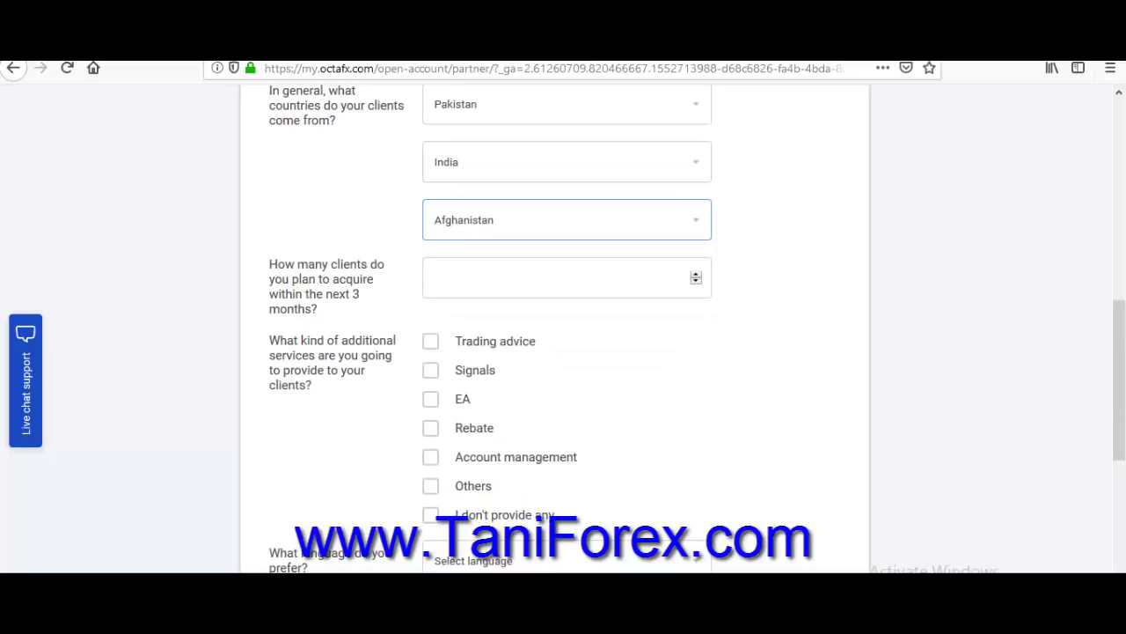
# Enter 30 as the number of clients planned for the next three months.
pyautogui.click(567, 277)
pyautogui.write('3')
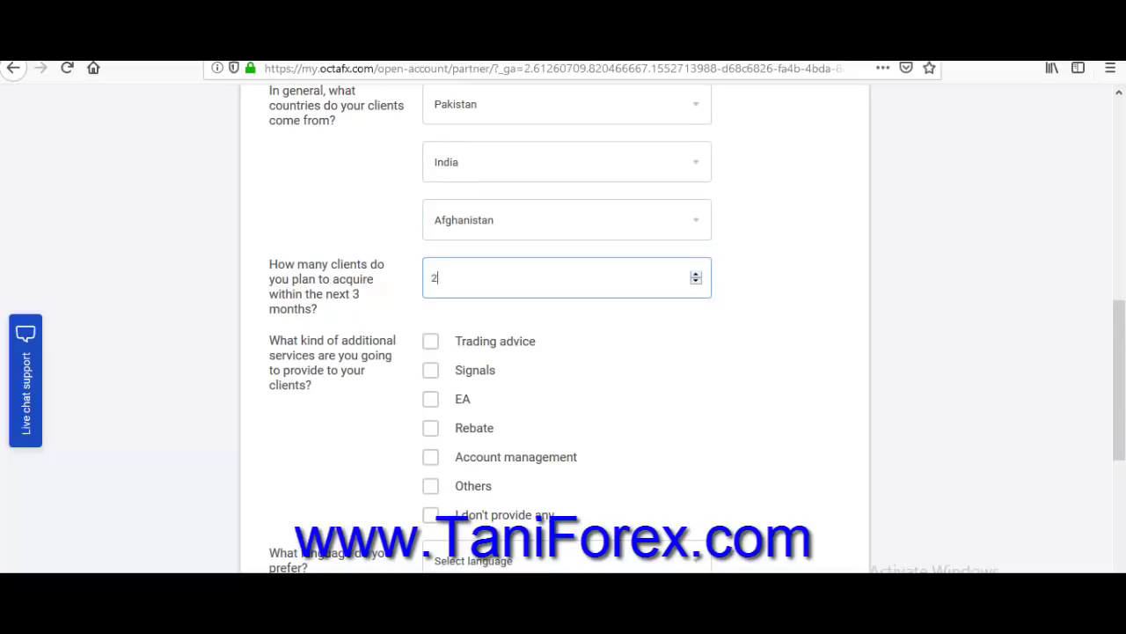
pyautogui.press('BackSpace')
pyautogui.write('6')
pyautogui.press('BackSpace')
pyautogui.write('7')
pyautogui.press('BackSpace')
pyautogui.write('30')
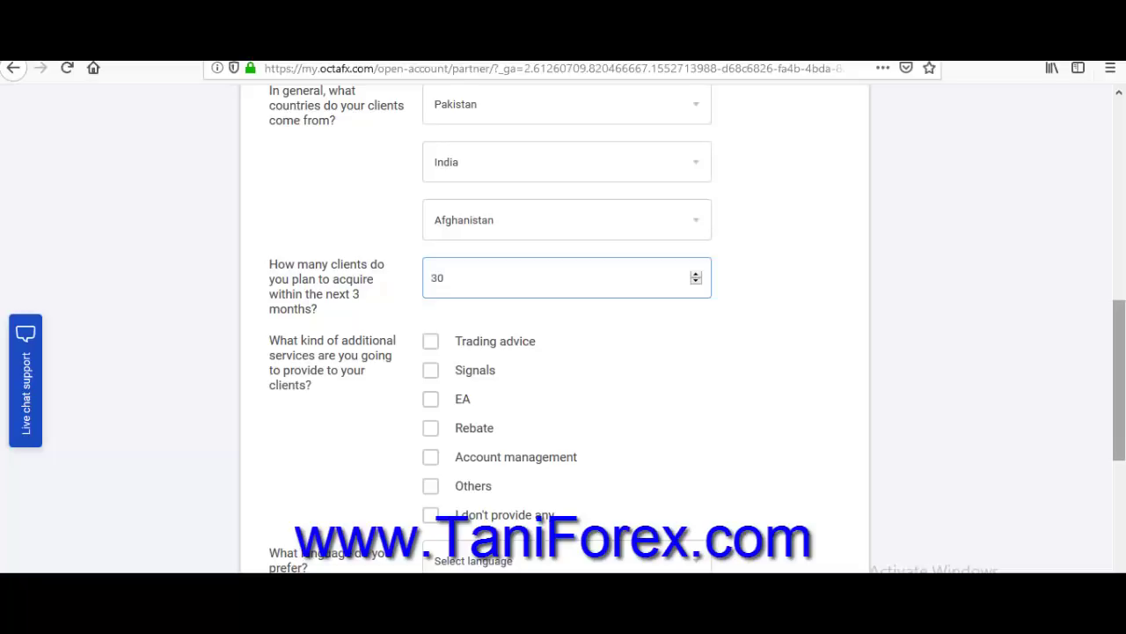
pyautogui.scroll(-2, 563, 326)
pyautogui.scroll(1, 563, 325)
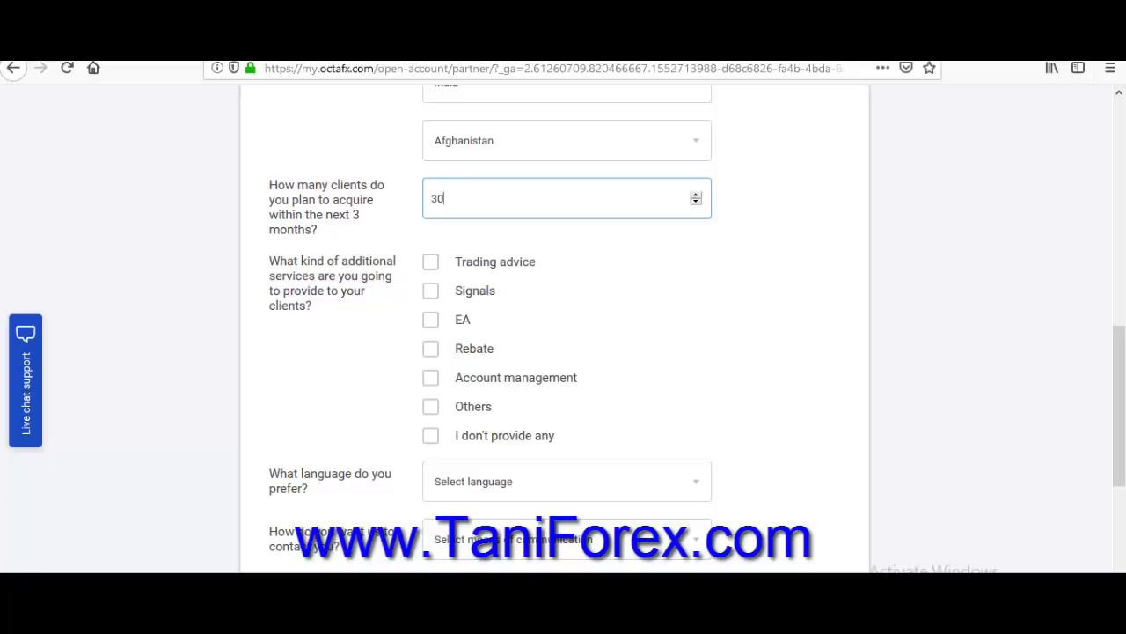
# Tick Signals and Trading advice as additional services.
pyautogui.moveTo(581, 377); pyautogui.dragTo(455, 378)
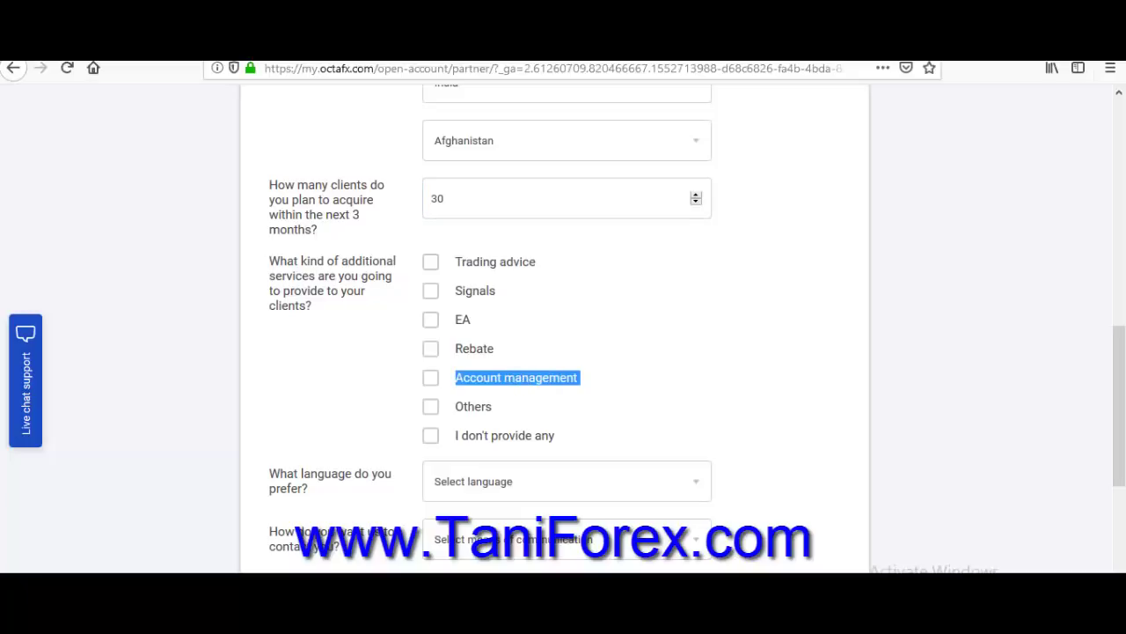
pyautogui.click(455, 378)
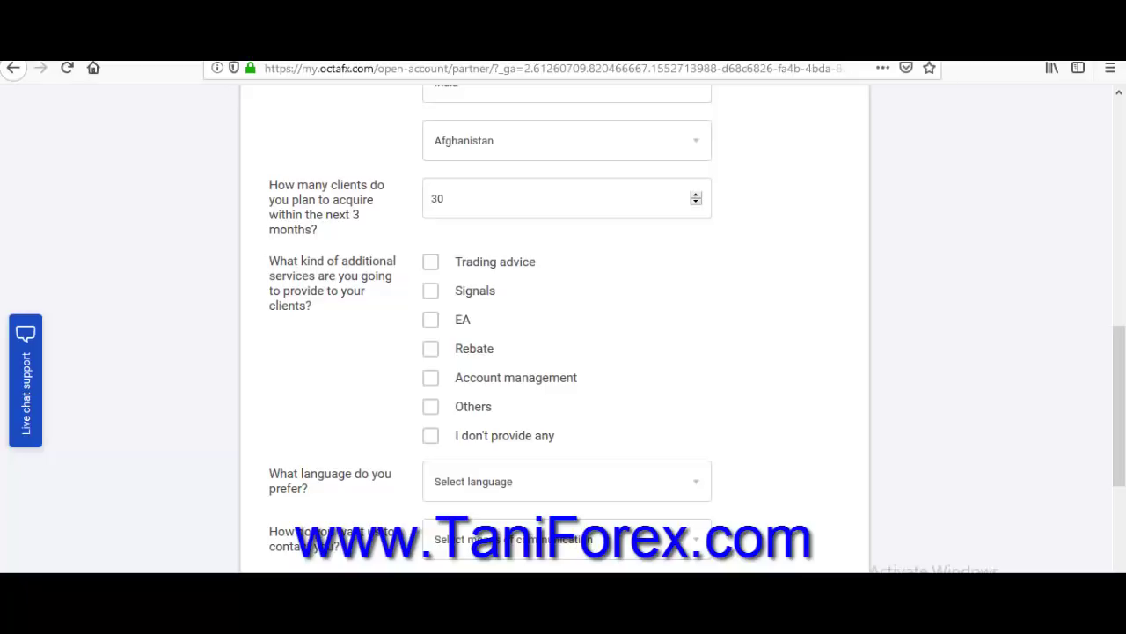
pyautogui.click(430, 290)
pyautogui.click(431, 262)
pyautogui.scroll(-3, 563, 325)
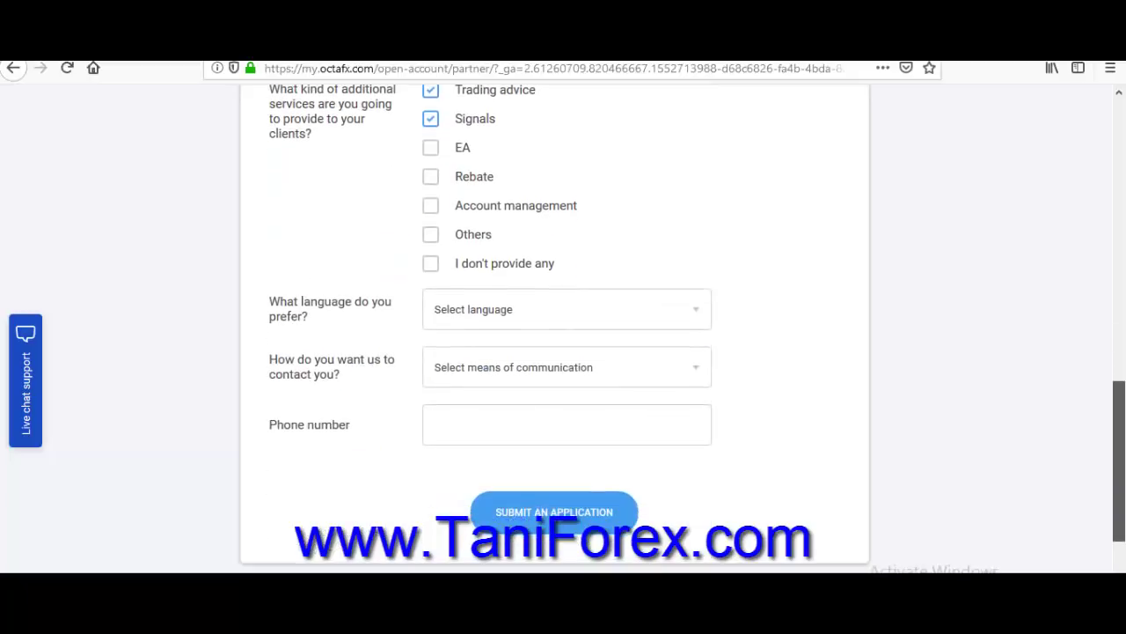
# Set the preferred language to Urdu and the contact method to By phone.
pyautogui.click(566, 309)
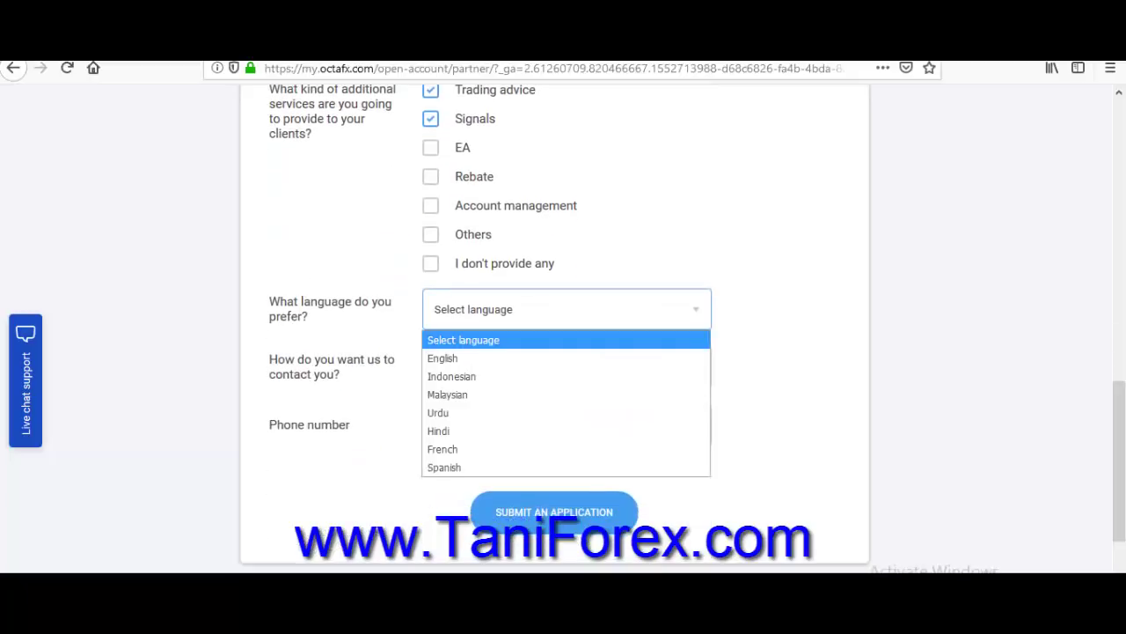
pyautogui.click(440, 413)
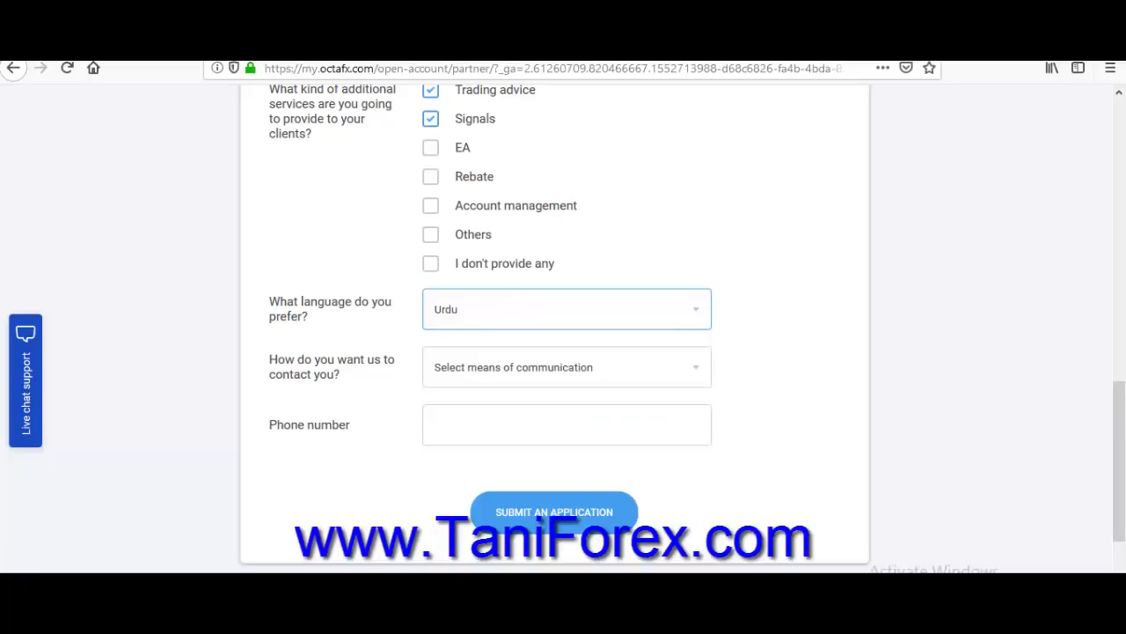
pyautogui.click(566, 367)
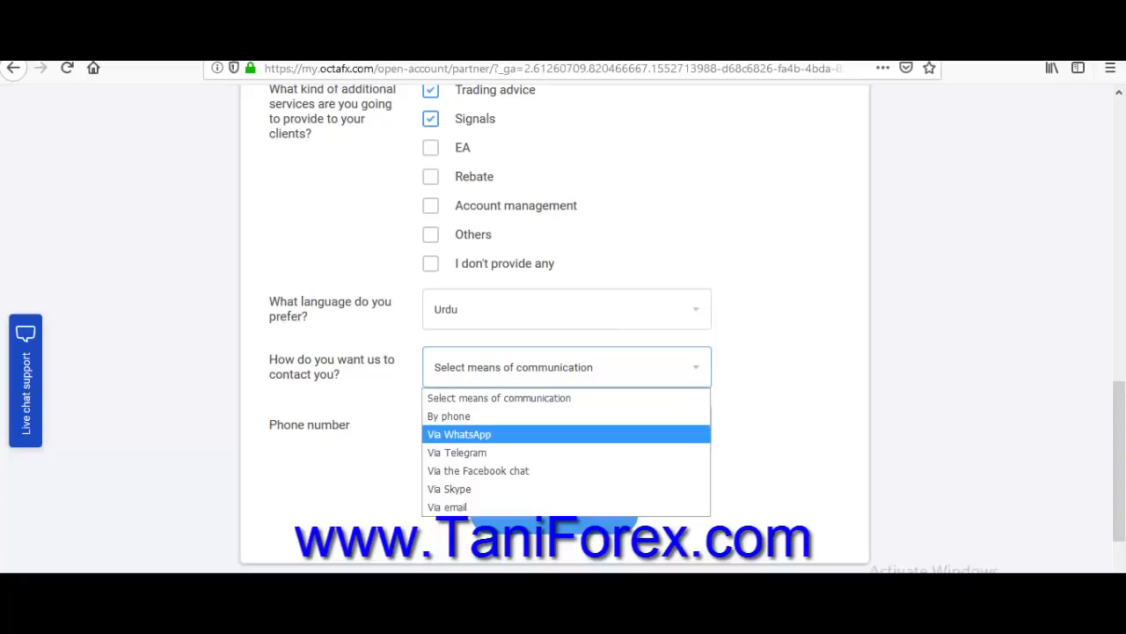
pyautogui.click(448, 416)
# Enter the contact phone number and submit the IB application.
pyautogui.click(566, 424)
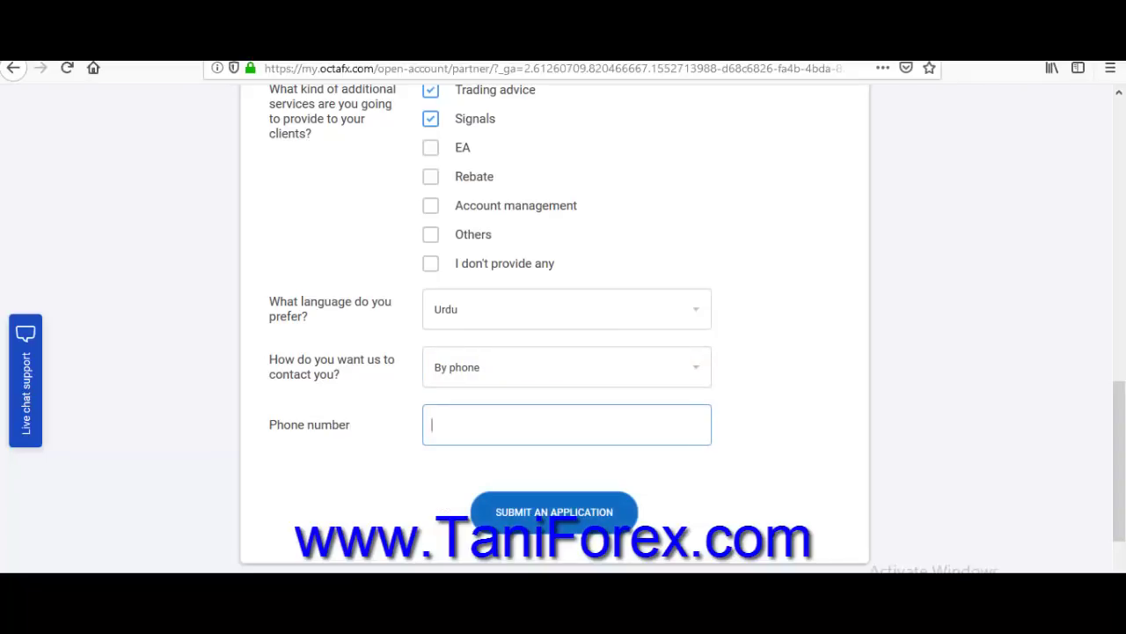
pyautogui.press('Tab')
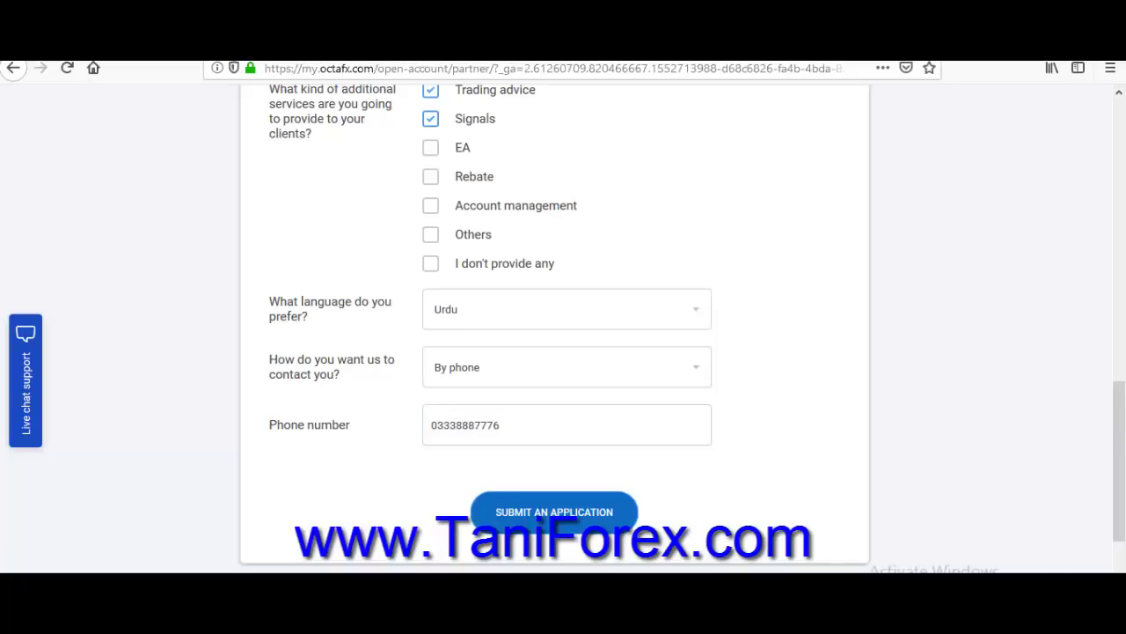
pyautogui.press('Return')
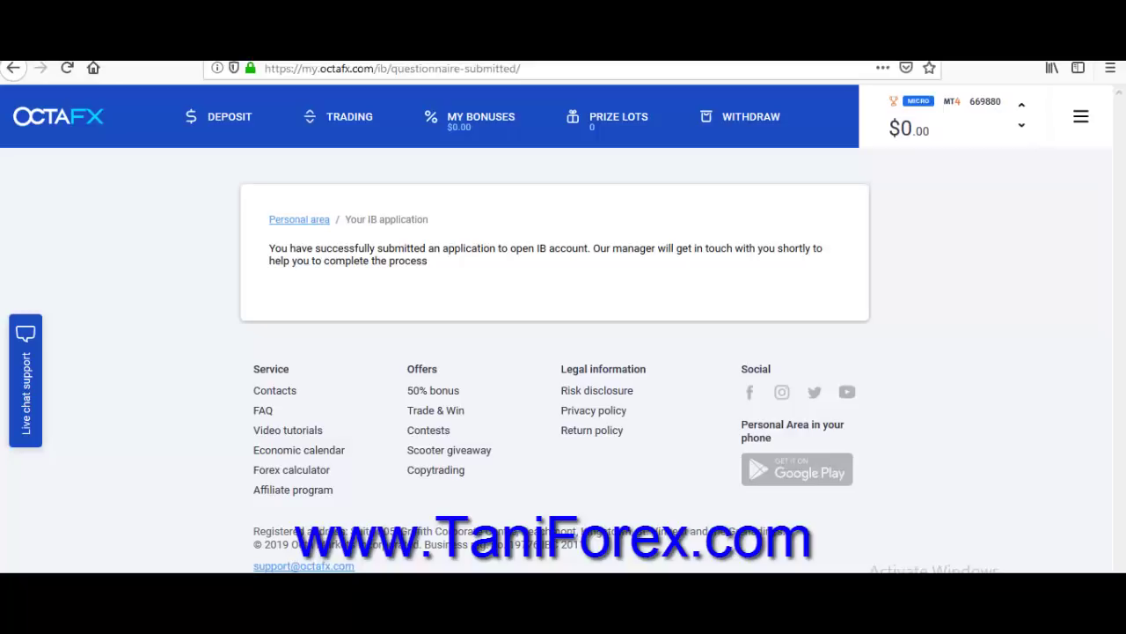
# Highlight the IB application success message, then bring up the Notepad notes window.
pyautogui.moveTo(430, 261); pyautogui.dragTo(267, 249)
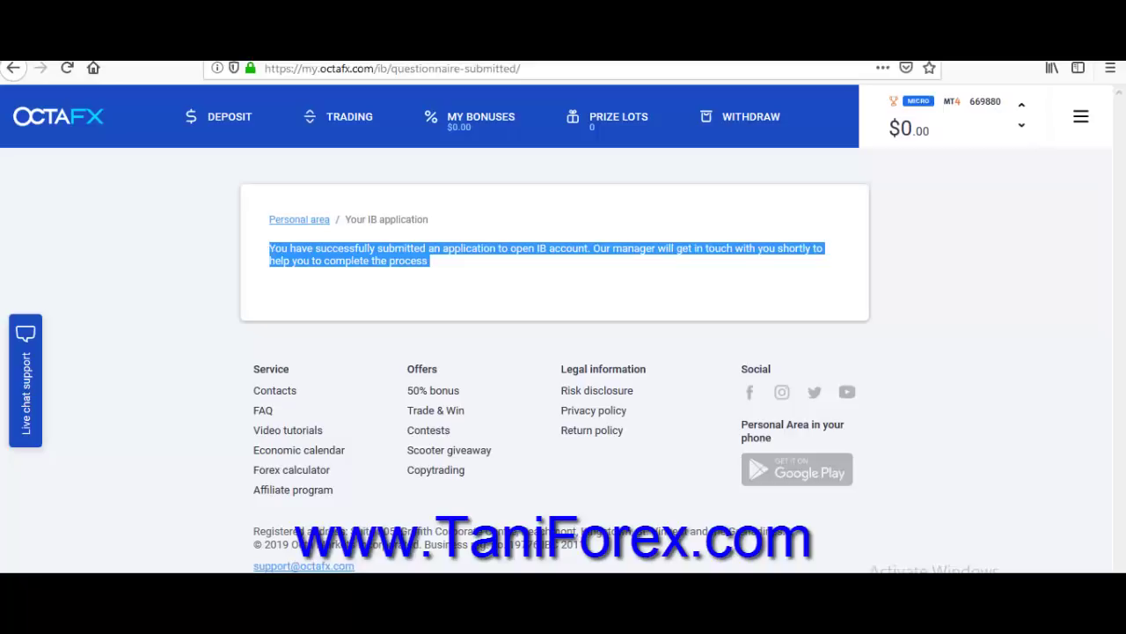
pyautogui.click(413, 506)
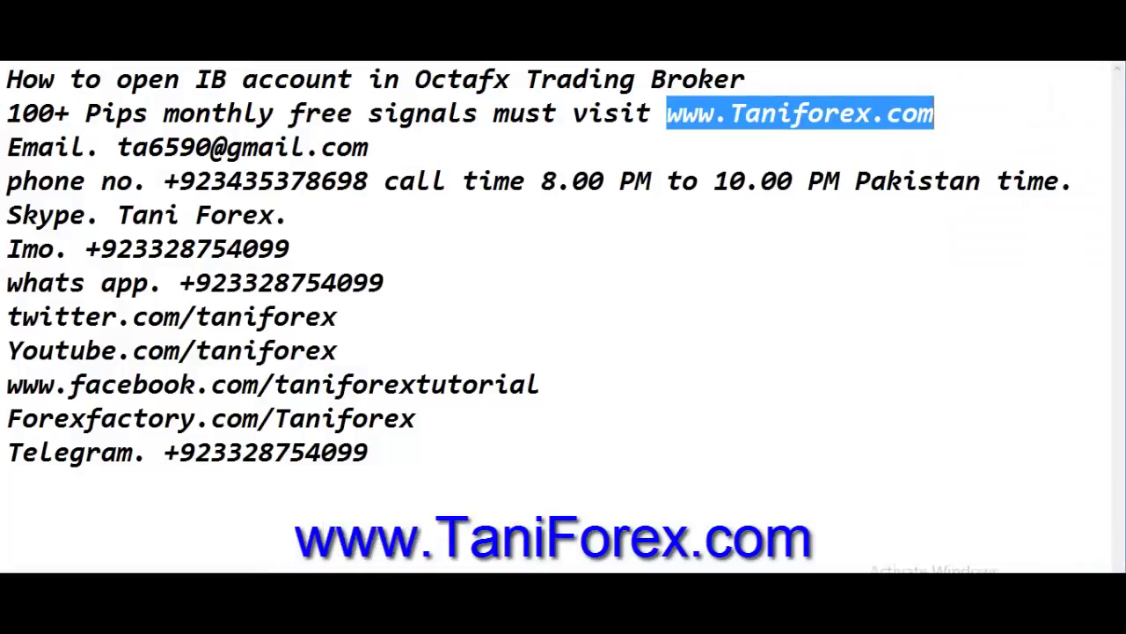